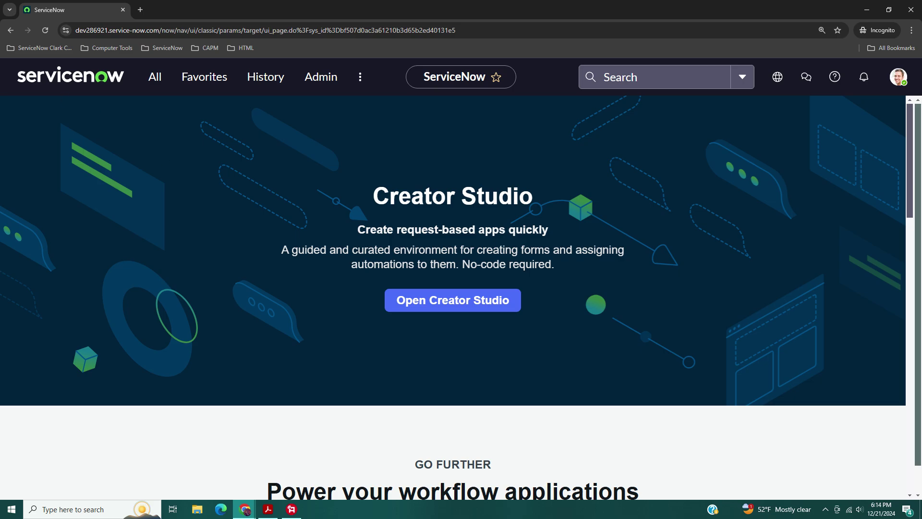
# Switch to Adobe Acrobat and read the onboarding scenario and objectives in ServiceNow DC Release.pdf
pyautogui.click(268, 509)
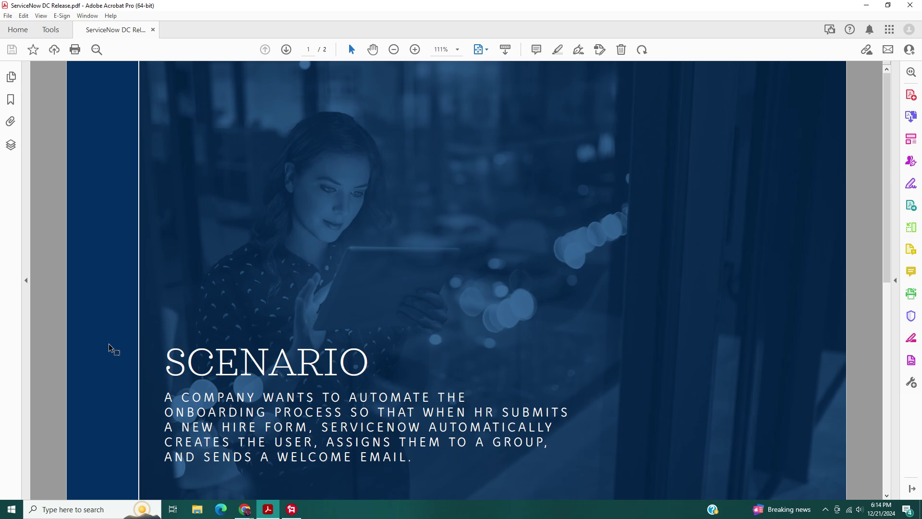
pyautogui.scroll(-3, 110, 346)
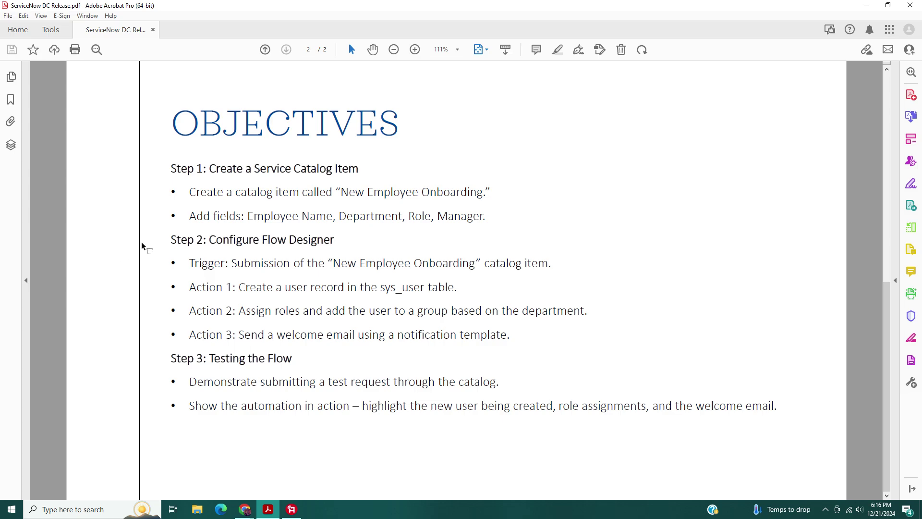
# Switch to the ServiceNow window in Chrome and open the Service Catalog's Maintain Items list
pyautogui.moveTo(245, 508)
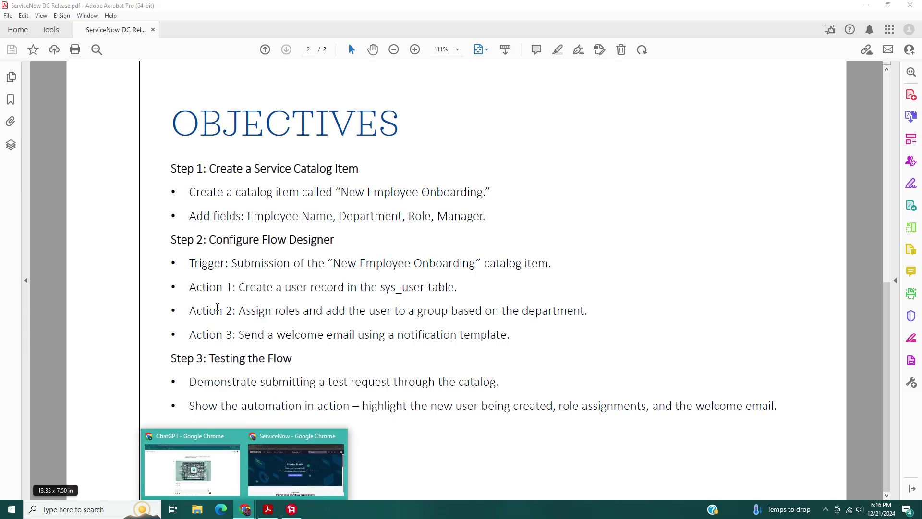
pyautogui.click(296, 462)
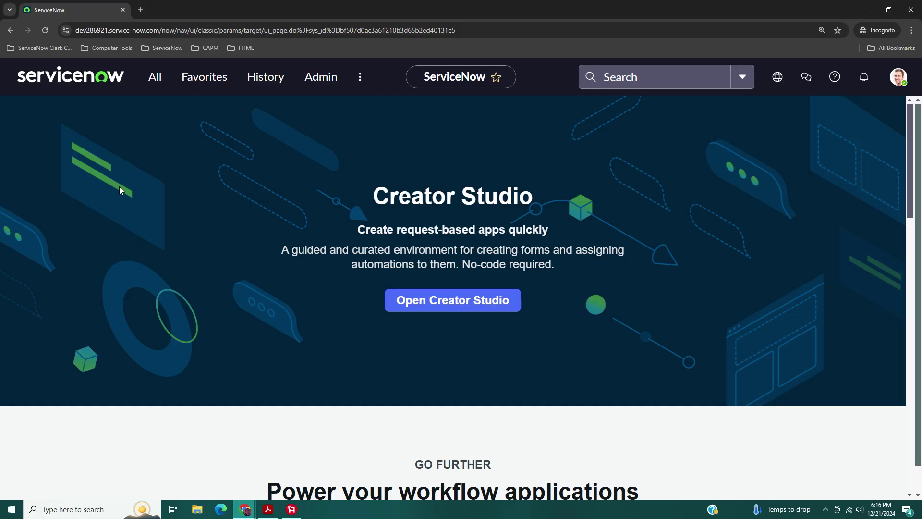
pyautogui.click(163, 83)
pyautogui.write('mn')
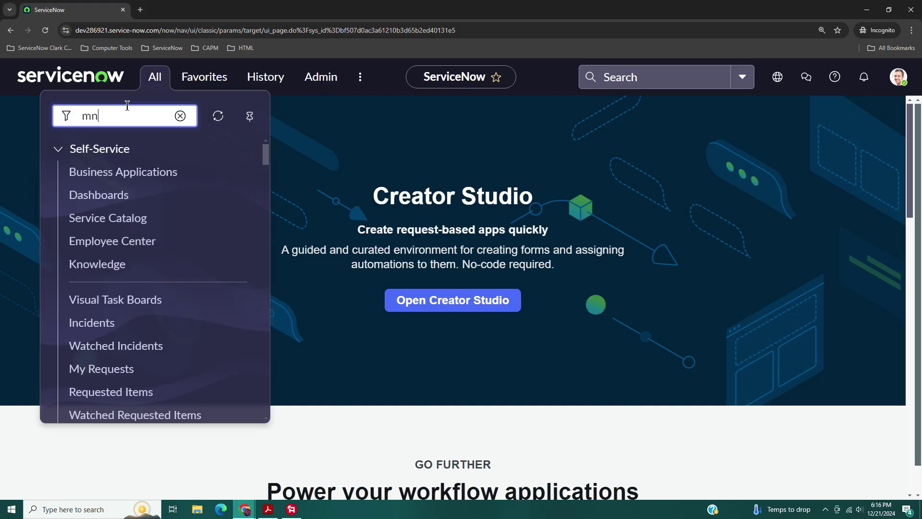
pyautogui.press('BackSpace')
pyautogui.press('BackSpace')
pyautogui.write('maintain items')
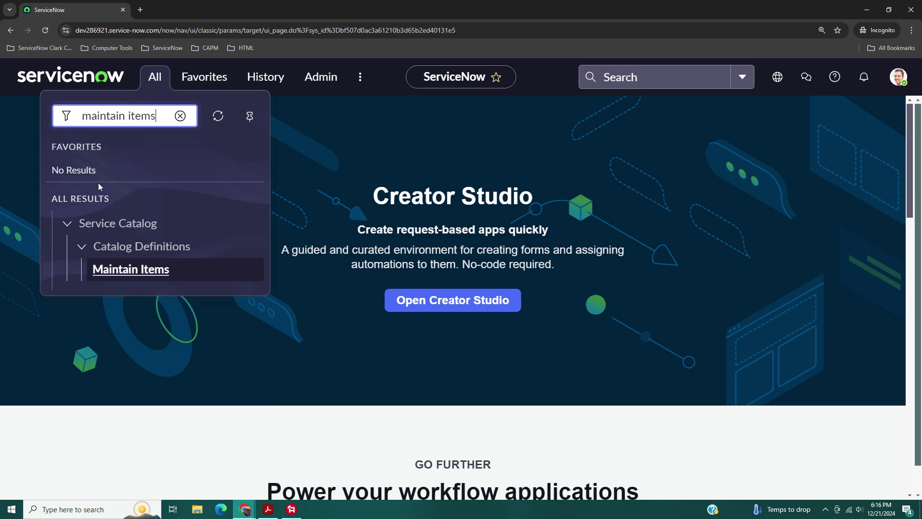
pyautogui.click(134, 269)
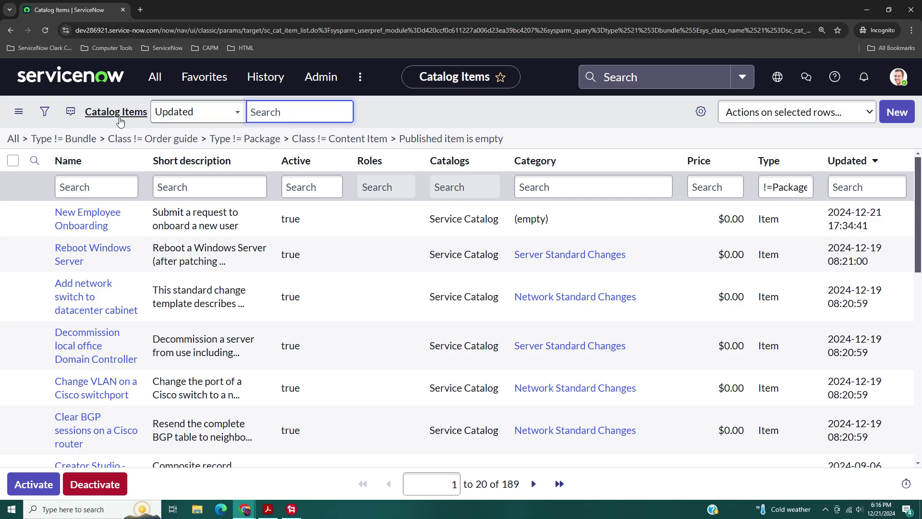
# Open the New Employee Onboarding catalog item from the Catalog Items list
pyautogui.click(157, 79)
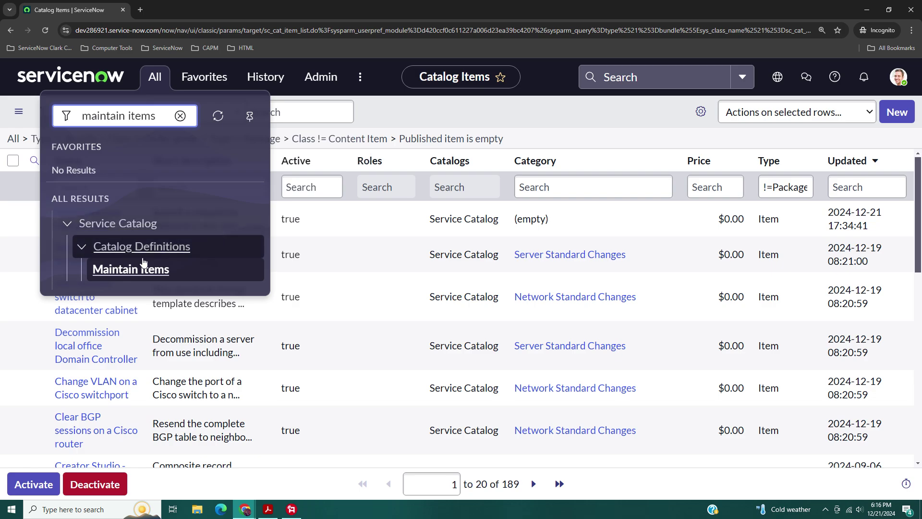
pyautogui.click(469, 117)
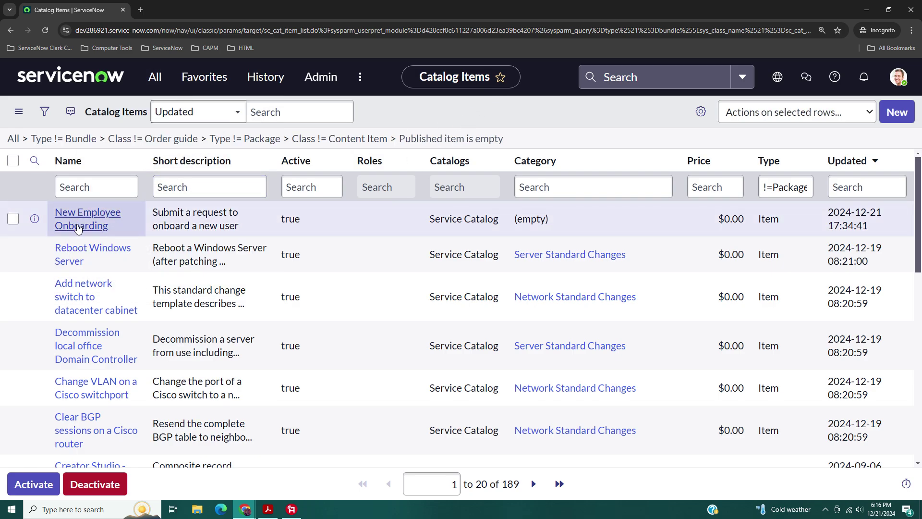
pyautogui.click(96, 221)
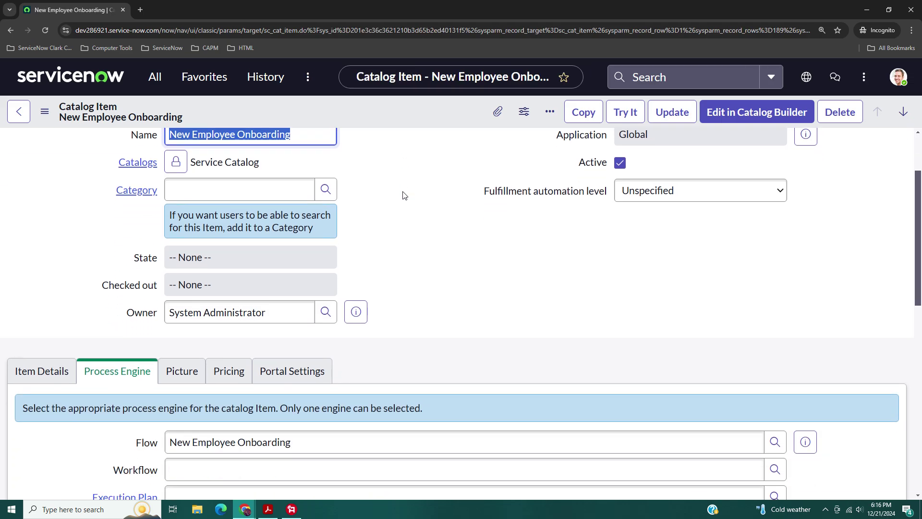
# Review the catalog item's general fields, its assigned process engine flow and its short description
pyautogui.scroll(-2, 123, 246)
pyautogui.scroll(-2, 425, 196)
pyautogui.scroll(3, 424, 196)
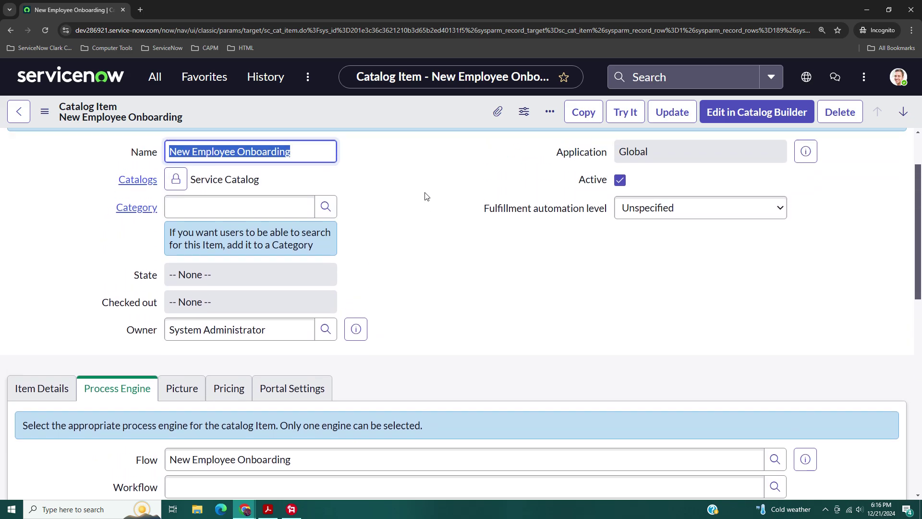
pyautogui.scroll(-4, 424, 196)
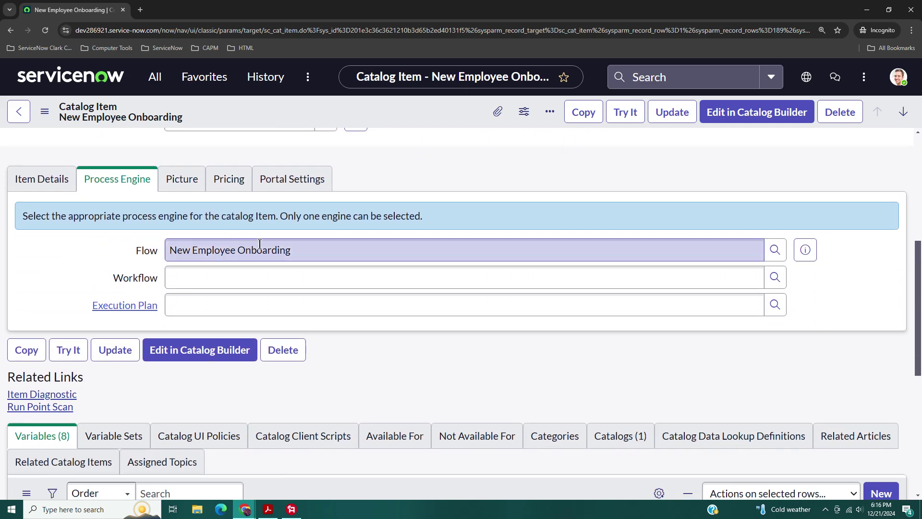
pyautogui.click(55, 188)
pyautogui.scroll(-1, 115, 232)
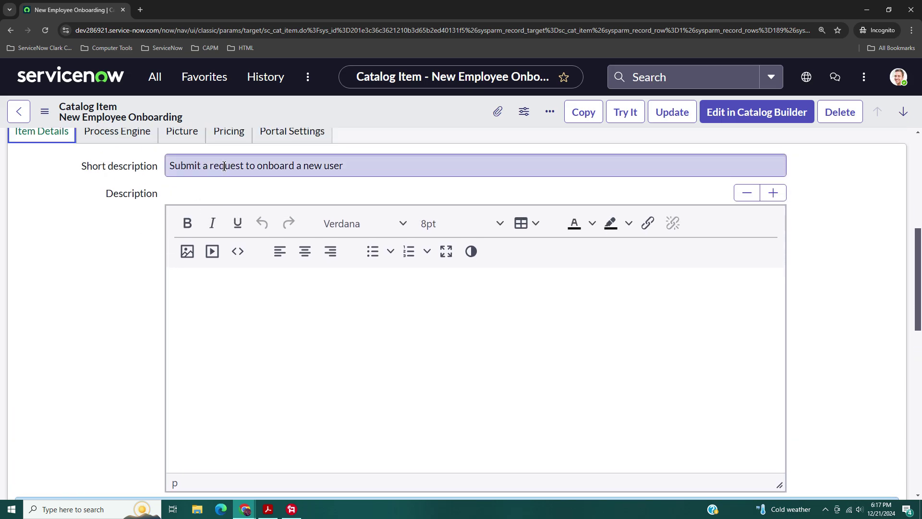
pyautogui.scroll(2, 97, 220)
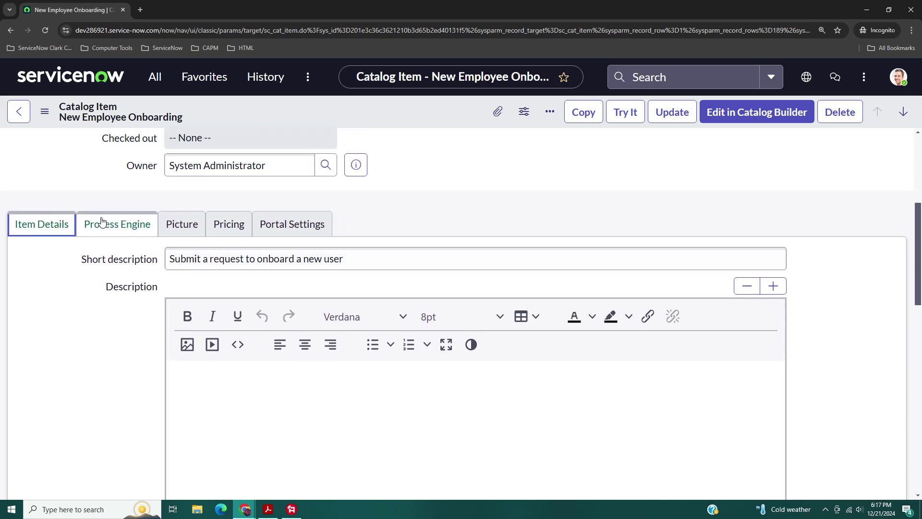
# Examine the catalog item's variables and preview its request form with Try It
pyautogui.scroll(-15, 96, 221)
pyautogui.scroll(-3, 93, 219)
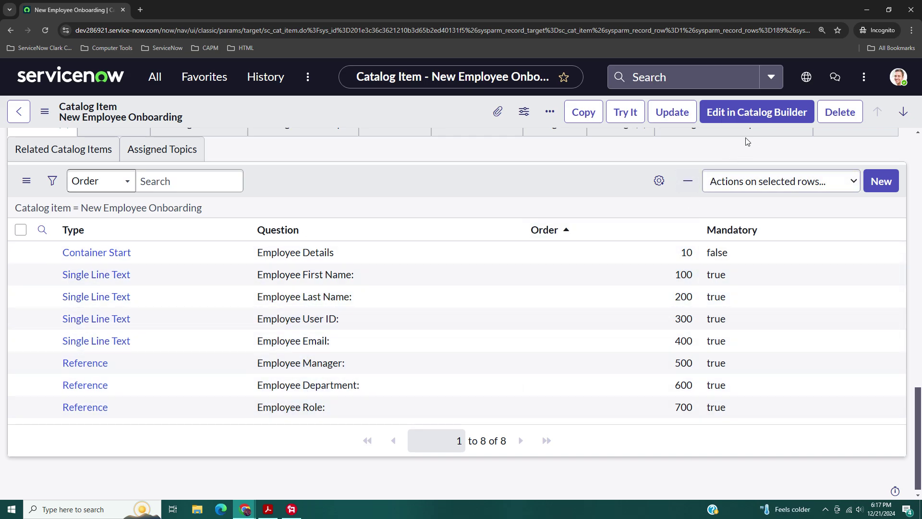
pyautogui.click(636, 113)
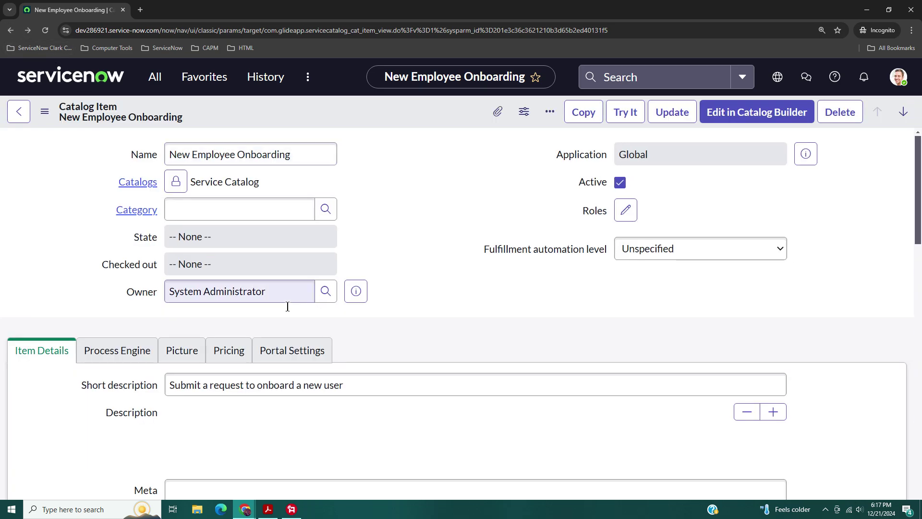
# Return to the catalog item record and inspect its portal settings, including the available request method options, without changing them
pyautogui.scroll(-4, 187, 281)
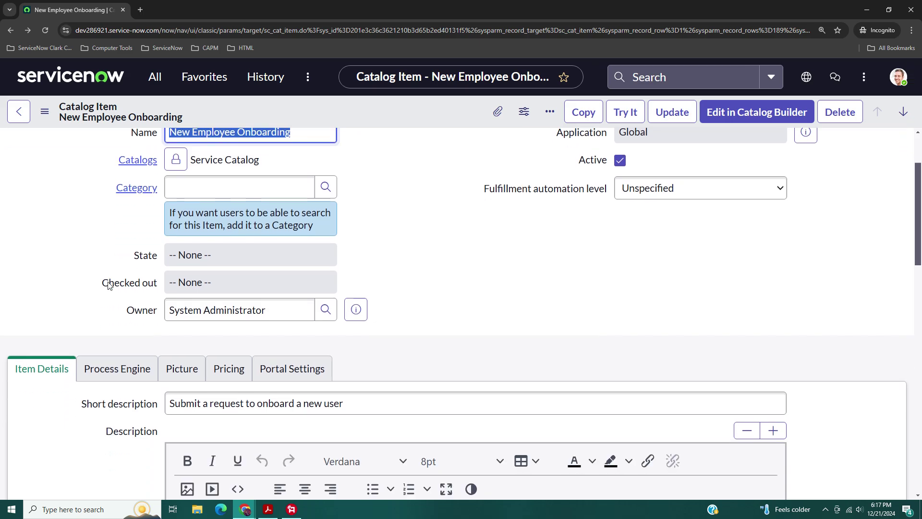
pyautogui.scroll(-3, 268, 294)
pyautogui.click(272, 293)
pyautogui.scroll(-1, 247, 340)
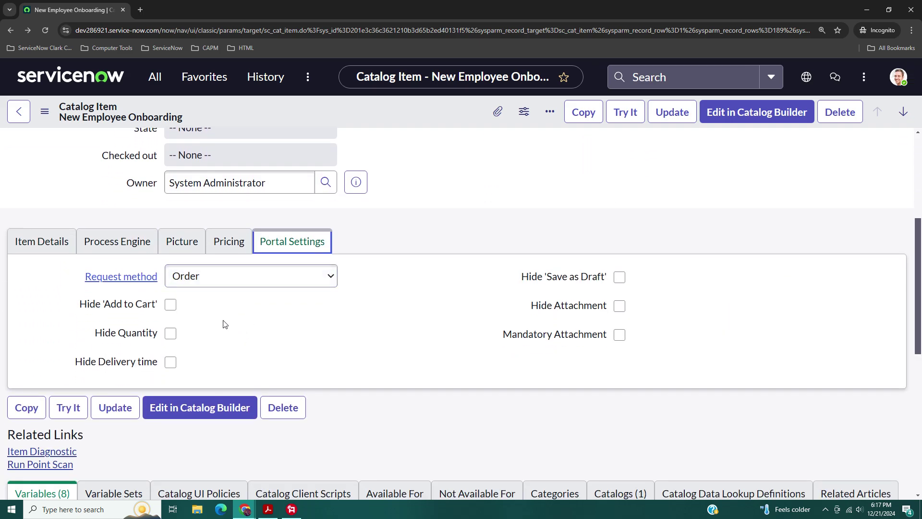
pyautogui.click(208, 284)
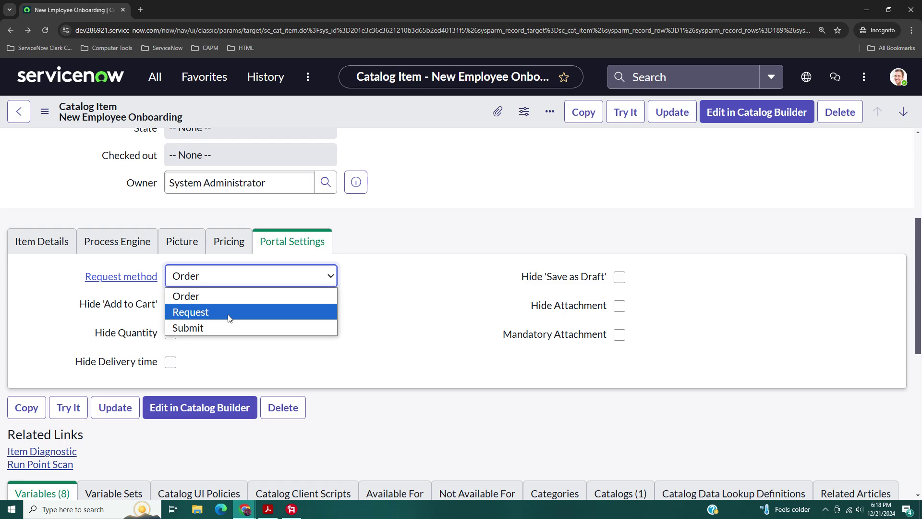
pyautogui.click(406, 320)
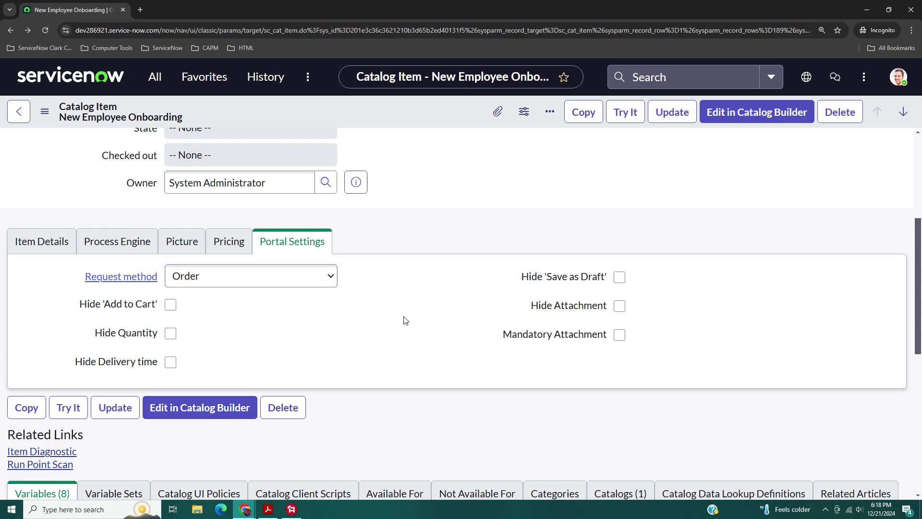
pyautogui.click(258, 283)
pyautogui.click(404, 312)
pyautogui.click(303, 278)
pyautogui.click(409, 294)
pyautogui.scroll(4, 407, 283)
pyautogui.scroll(-4, 428, 261)
pyautogui.scroll(-3, 427, 286)
pyautogui.scroll(-5, 413, 273)
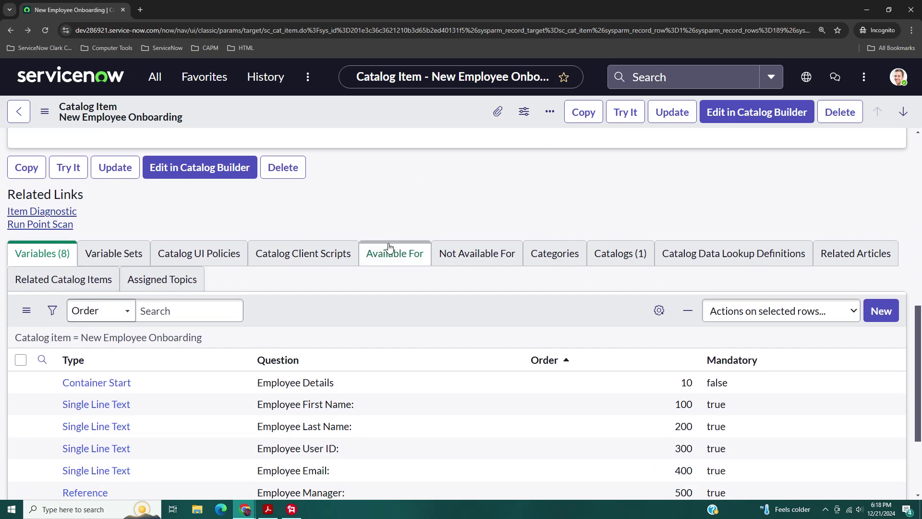
pyautogui.scroll(10, 368, 277)
pyautogui.scroll(2, 372, 283)
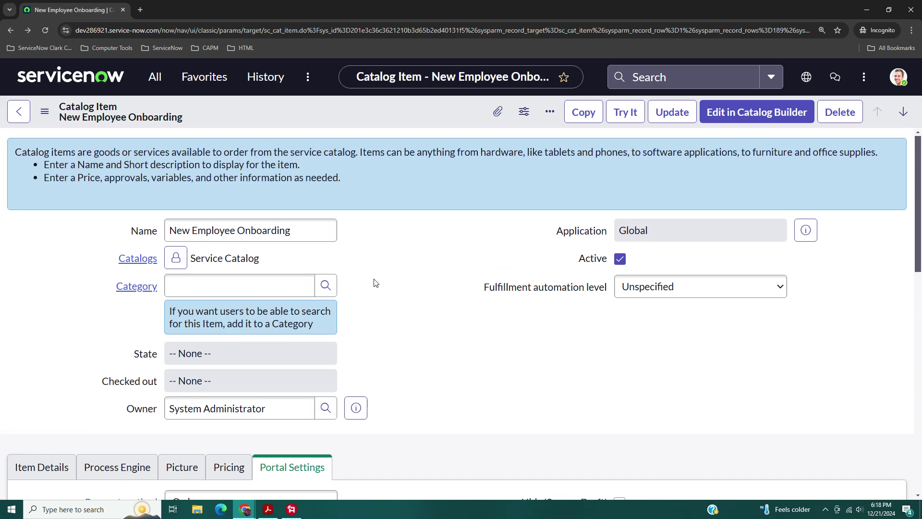
# Search the application navigator for Flow Designer and open it
pyautogui.click(154, 77)
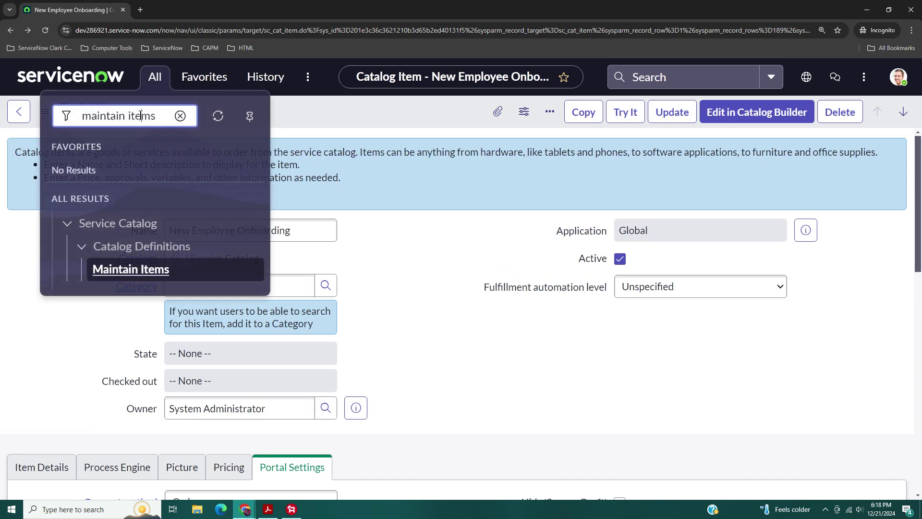
pyautogui.tripleClick(141, 116)
pyautogui.write('fkiw')
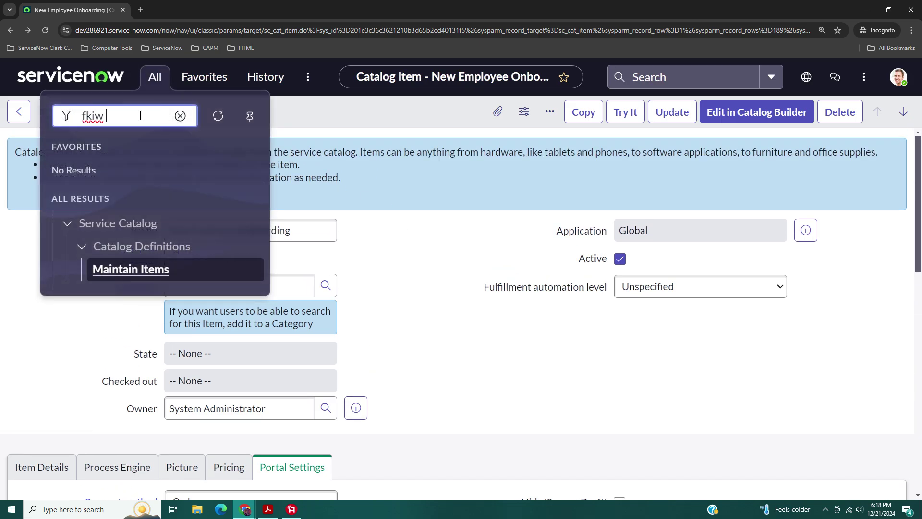
pyautogui.press('BackSpace')
pyautogui.press('BackSpace')
pyautogui.press('BackSpace')
pyautogui.write('ow desi')
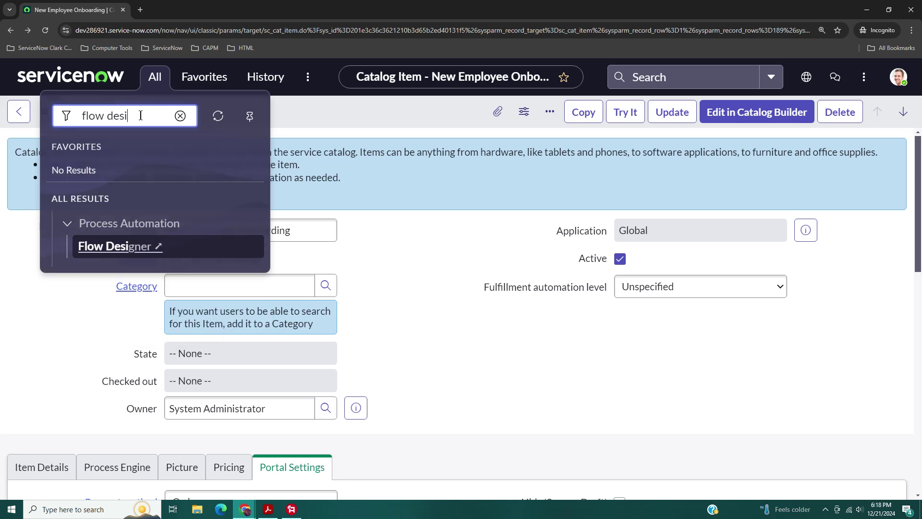
pyautogui.click(129, 247)
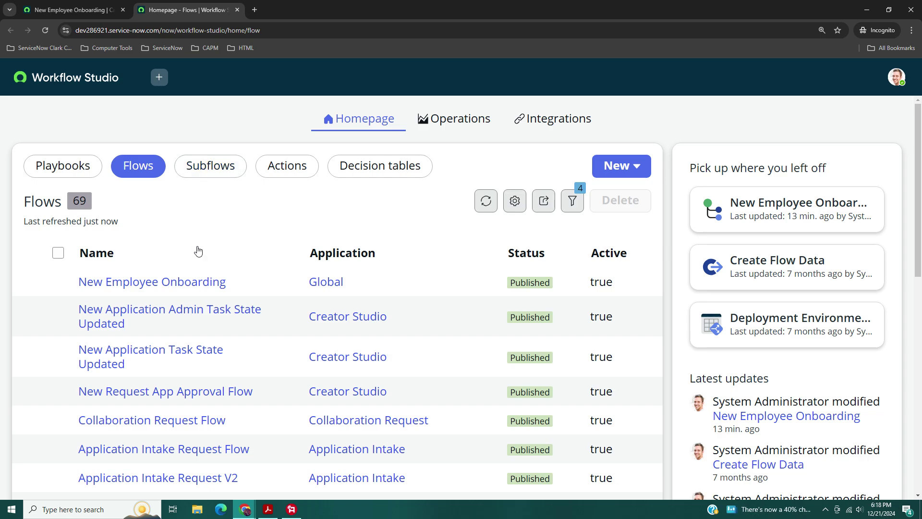
# Open the New Employee Onboarding flow and look over its trigger and actions
pyautogui.click(147, 283)
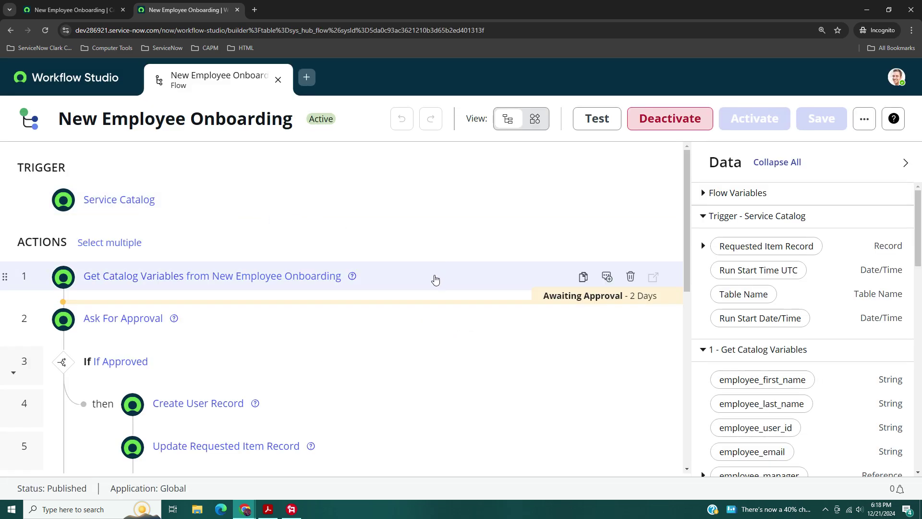
pyautogui.scroll(-2, 427, 238)
pyautogui.scroll(2, 427, 237)
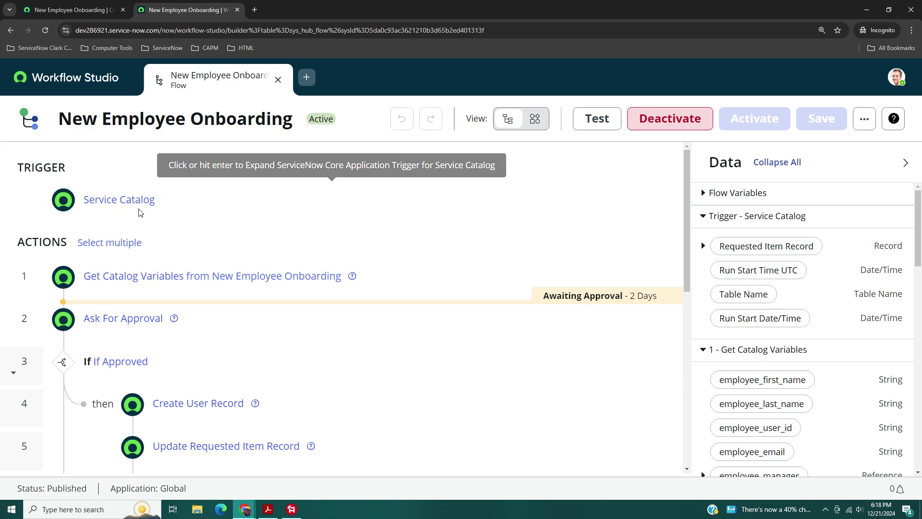
# Check which flow is assigned as the process engine on the New Employee Onboarding catalog item
pyautogui.click(85, 10)
pyautogui.scroll(-5, 62, 266)
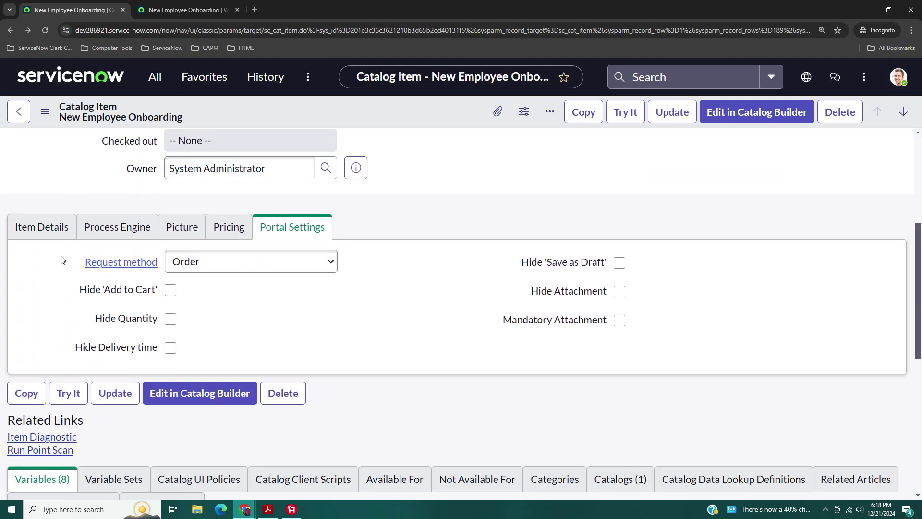
pyautogui.click(100, 183)
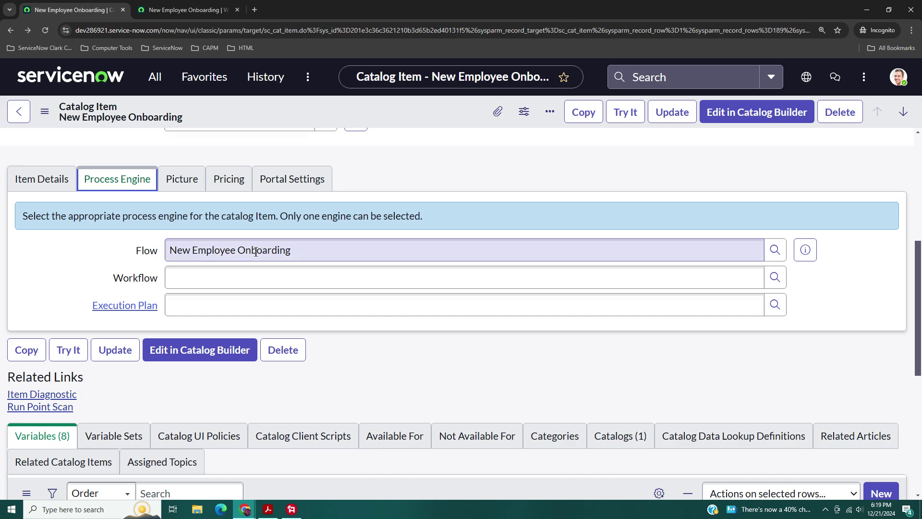
# Return to the New Employee Onboarding flow and examine its sequence of actions, from getting catalog variables through the approved branch
pyautogui.click(186, 5)
pyautogui.scroll(-2, 245, 245)
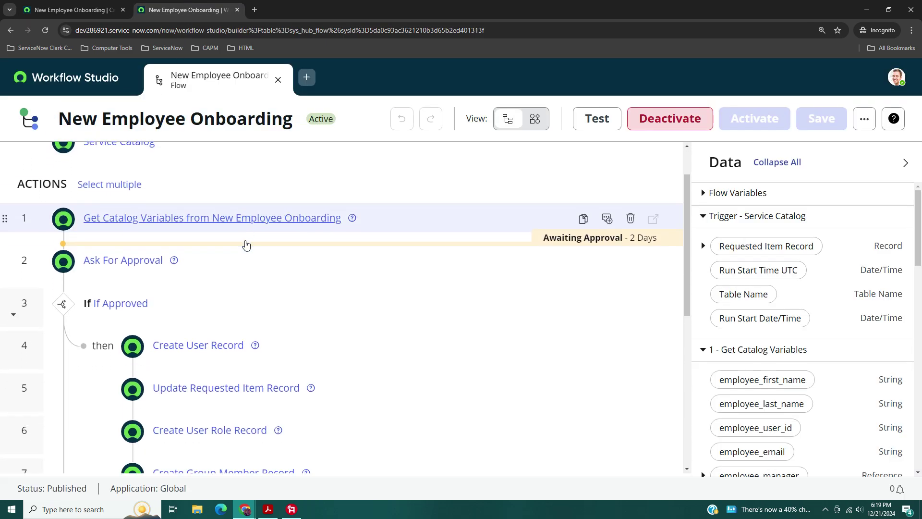
pyautogui.scroll(1, 326, 224)
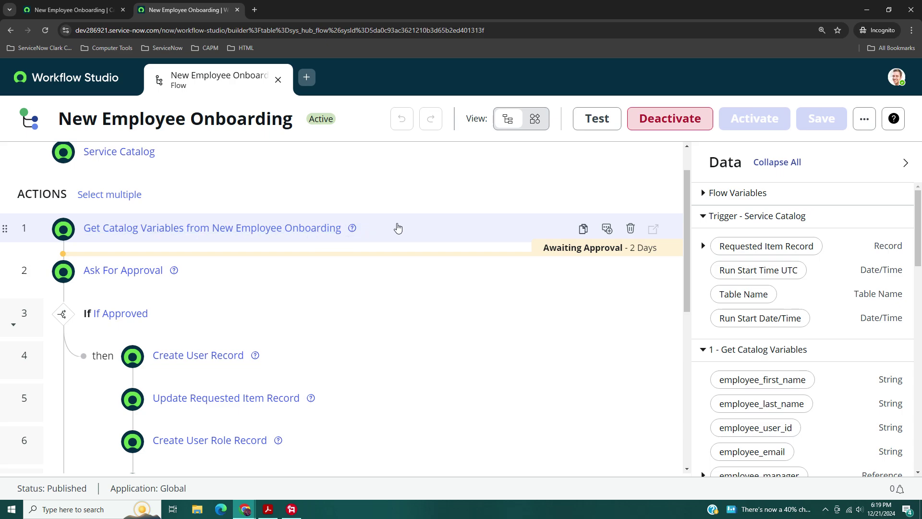
pyautogui.moveTo(349, 214)
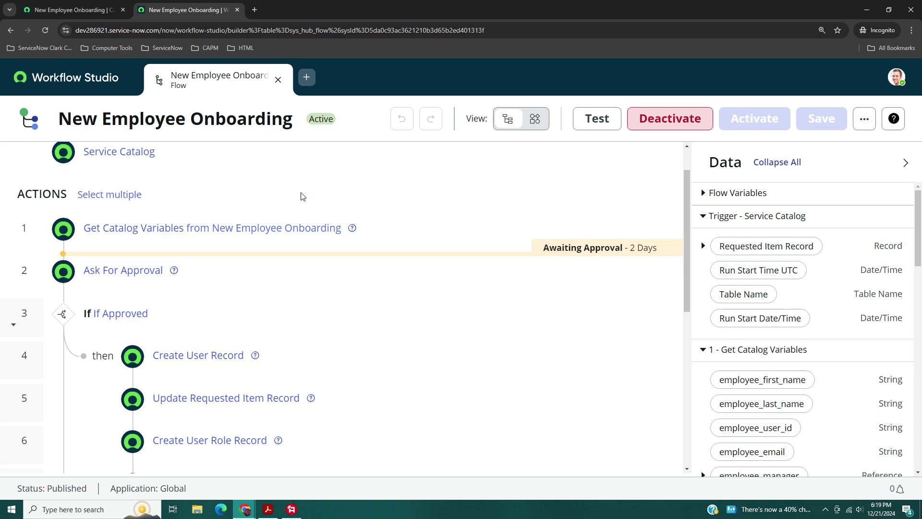
pyautogui.scroll(-2, 237, 202)
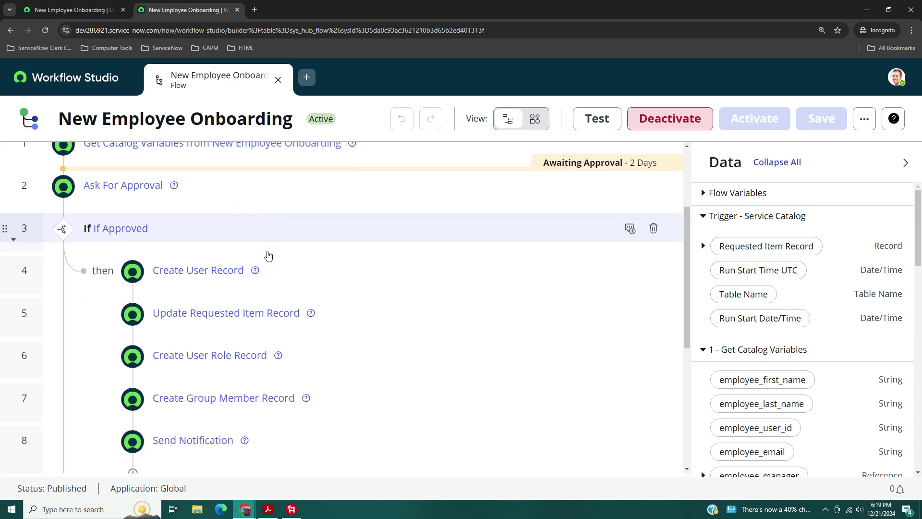
pyautogui.scroll(1, 281, 257)
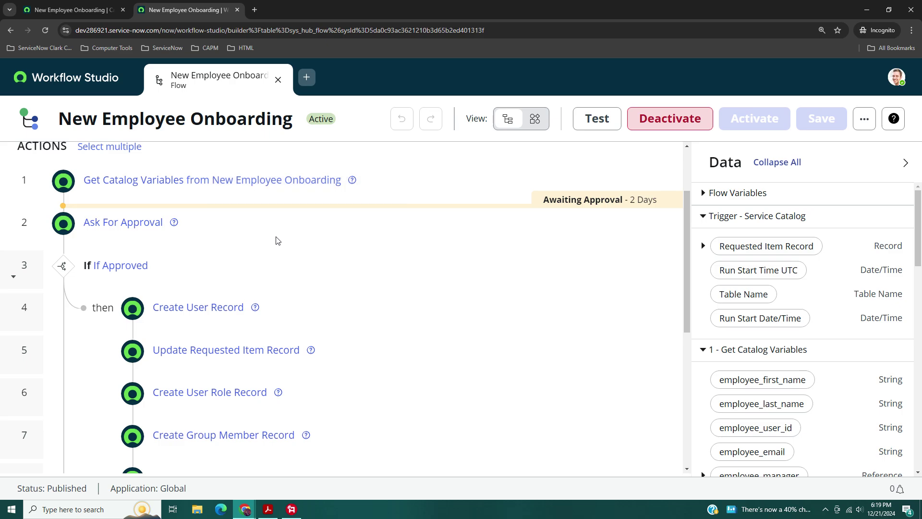
# Open the Create User Record action in the approved branch and examine its target table and field list
pyautogui.scroll(-1, 297, 239)
pyautogui.scroll(-1, 297, 239)
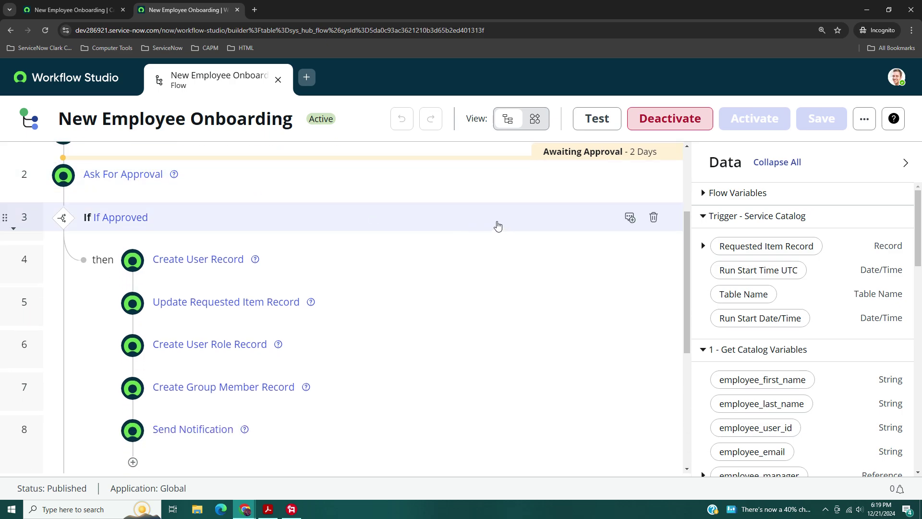
pyautogui.scroll(1, 275, 235)
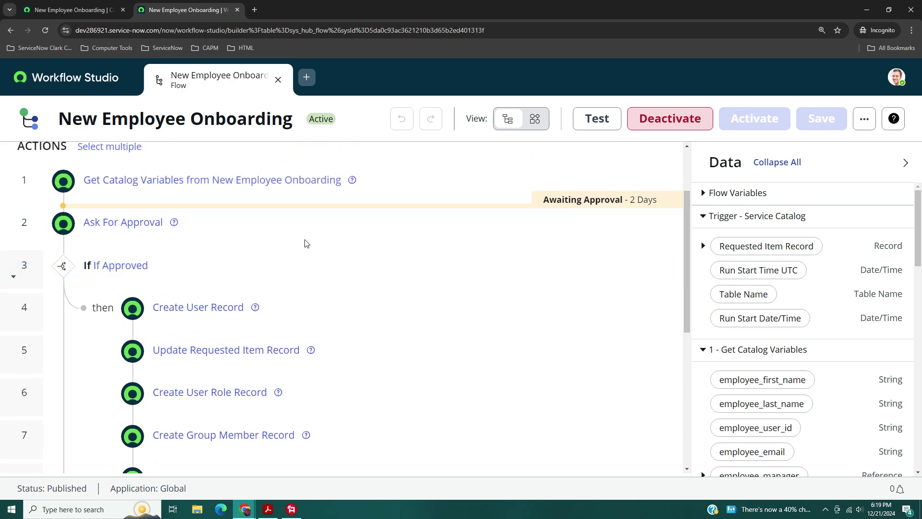
pyautogui.scroll(-1, 257, 182)
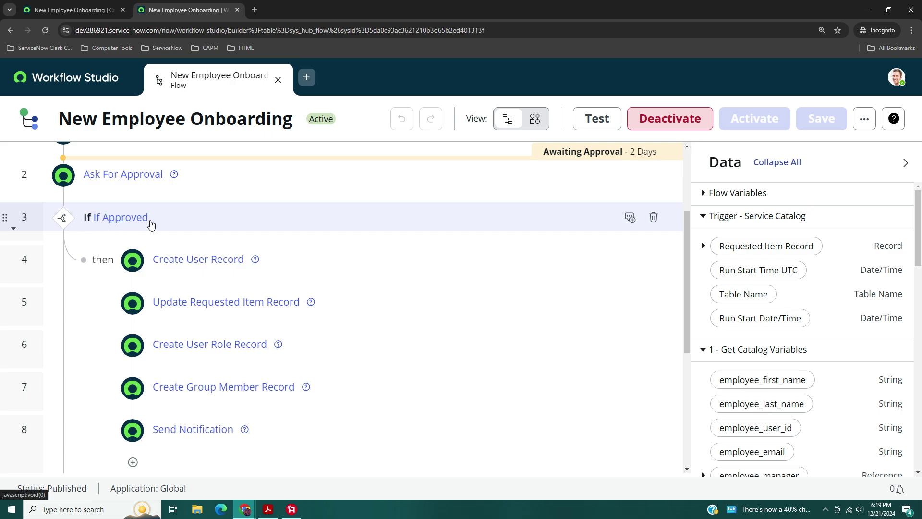
pyautogui.scroll(-2, 120, 230)
pyautogui.scroll(1, 125, 235)
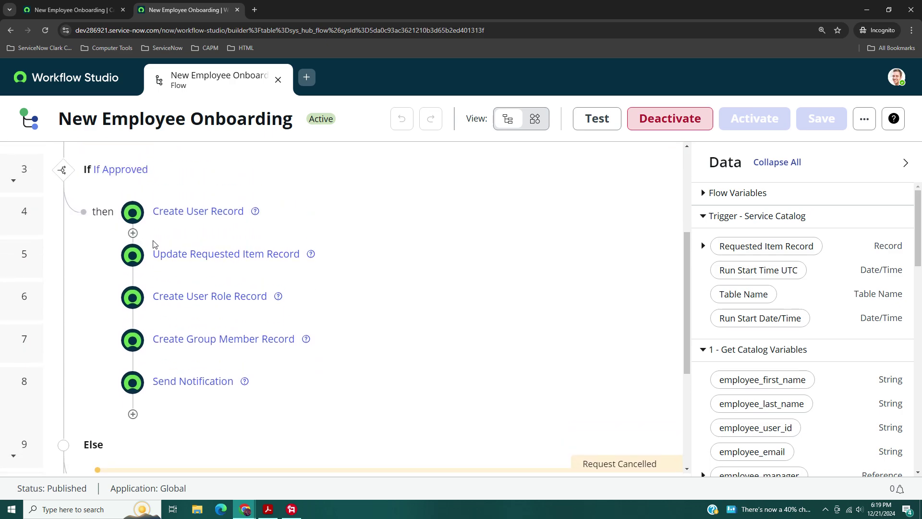
pyautogui.click(342, 220)
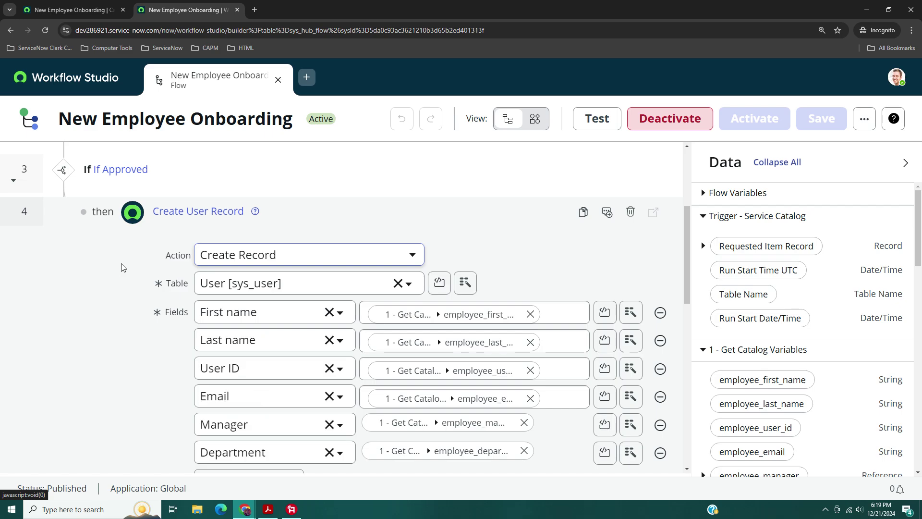
pyautogui.scroll(-2, 122, 268)
pyautogui.scroll(2, 124, 275)
pyautogui.scroll(-1, 124, 274)
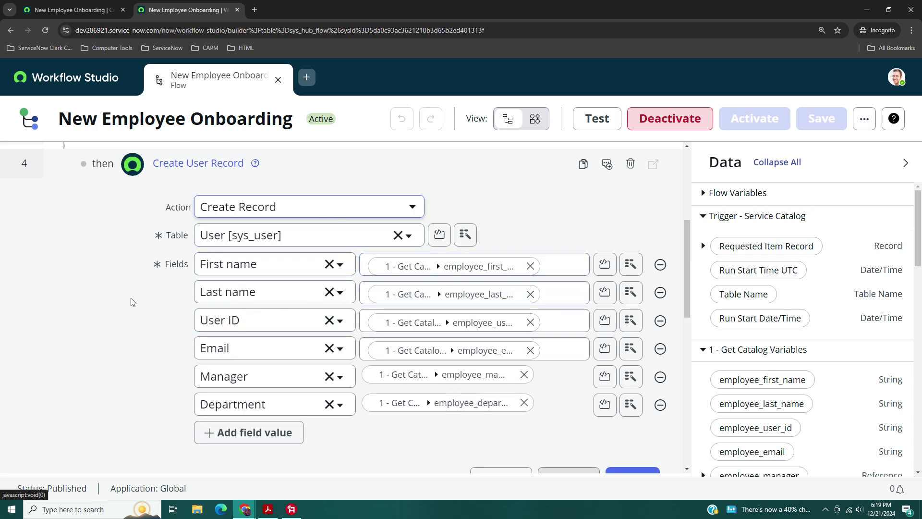
pyautogui.scroll(1, 102, 295)
pyautogui.scroll(-1, 111, 291)
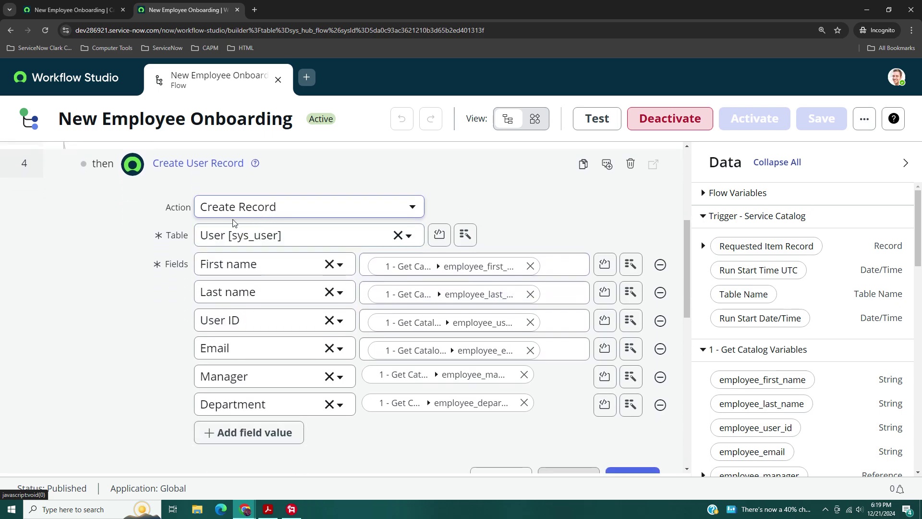
pyautogui.scroll(-1, 249, 240)
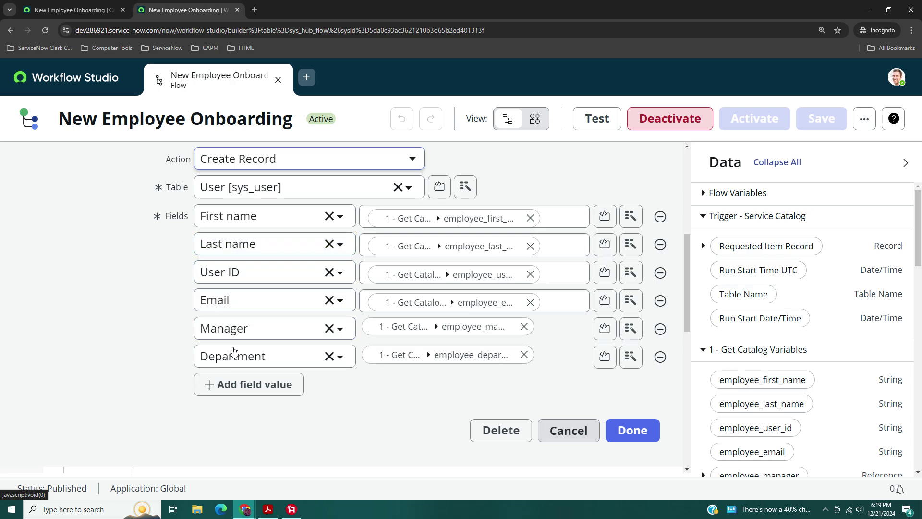
# Compare the Create User Record field mappings with the Get Catalog Variables outputs and close the action
pyautogui.scroll(-2, 758, 313)
pyautogui.scroll(-2, 757, 314)
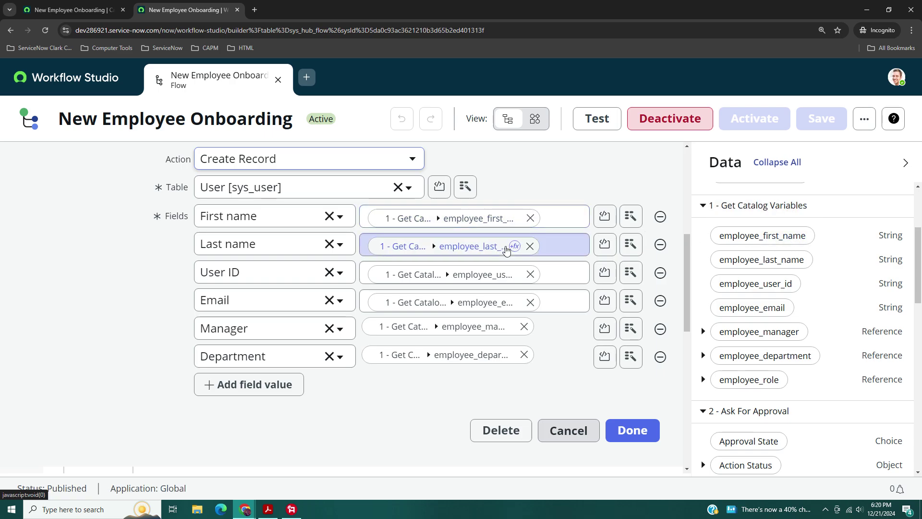
pyautogui.scroll(-1, 168, 267)
pyautogui.scroll(2, 168, 283)
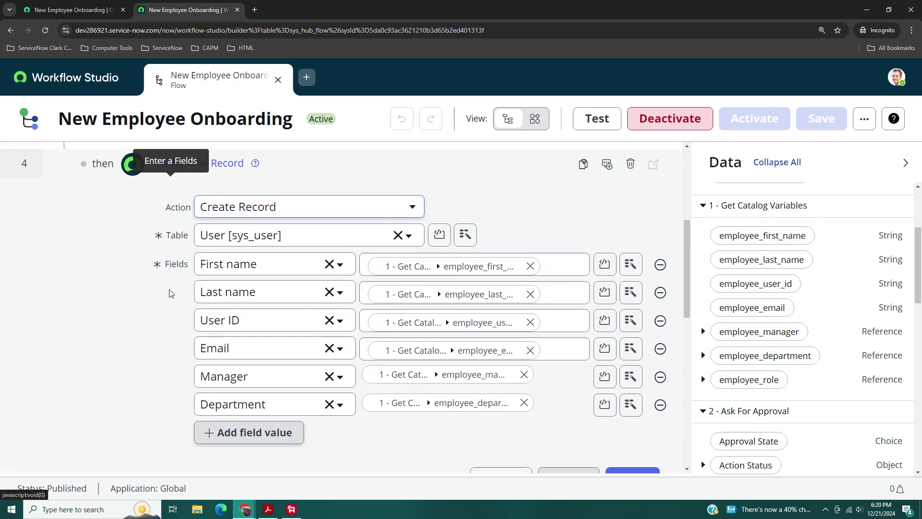
pyautogui.scroll(-2, 323, 294)
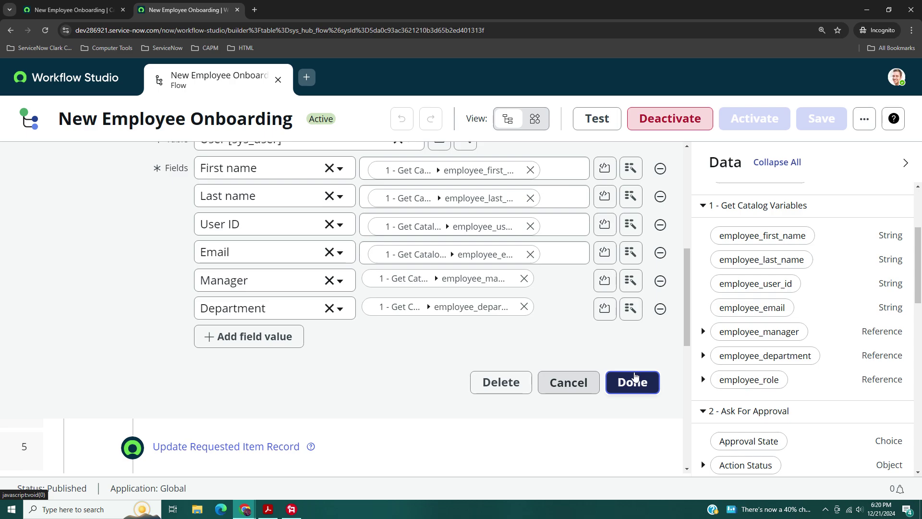
pyautogui.click(632, 382)
# Expand the Update Requested Item Record action, examine its record, table and Requested for mapping, and collapse it
pyautogui.scroll(-2, 312, 315)
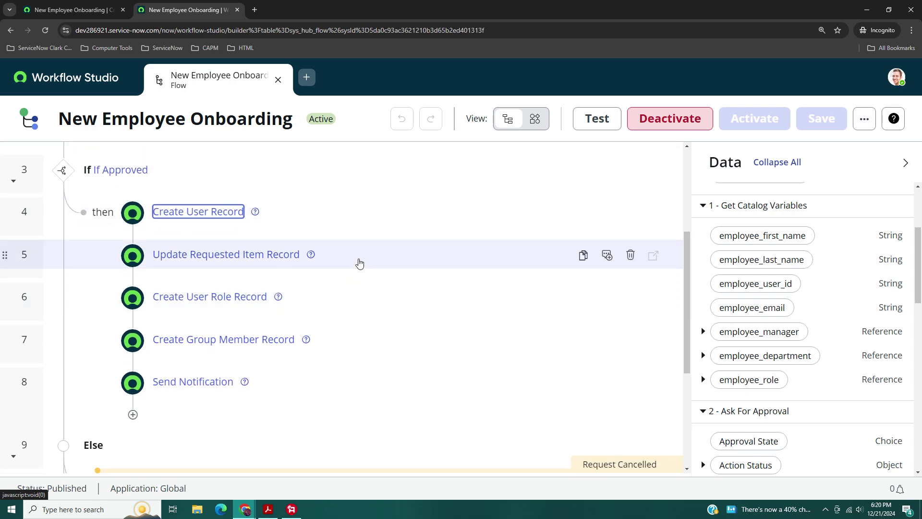
pyautogui.click(358, 260)
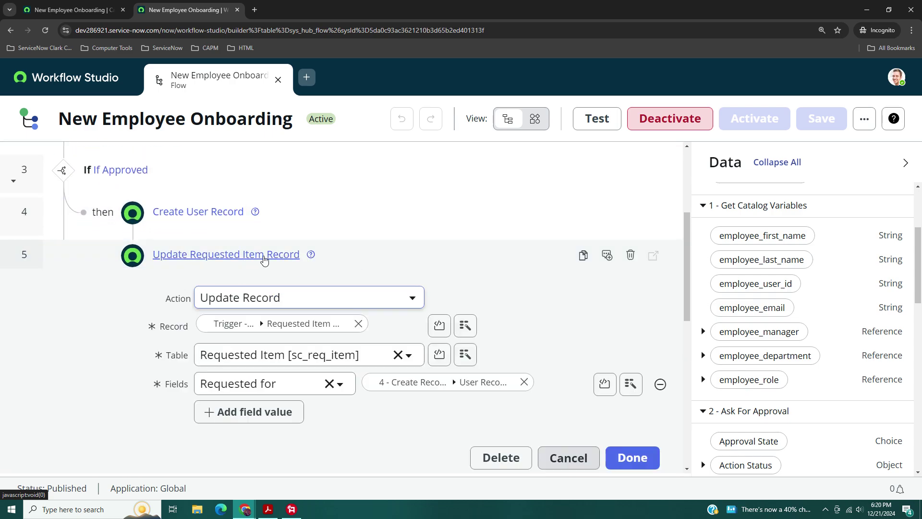
pyautogui.scroll(-1, 308, 312)
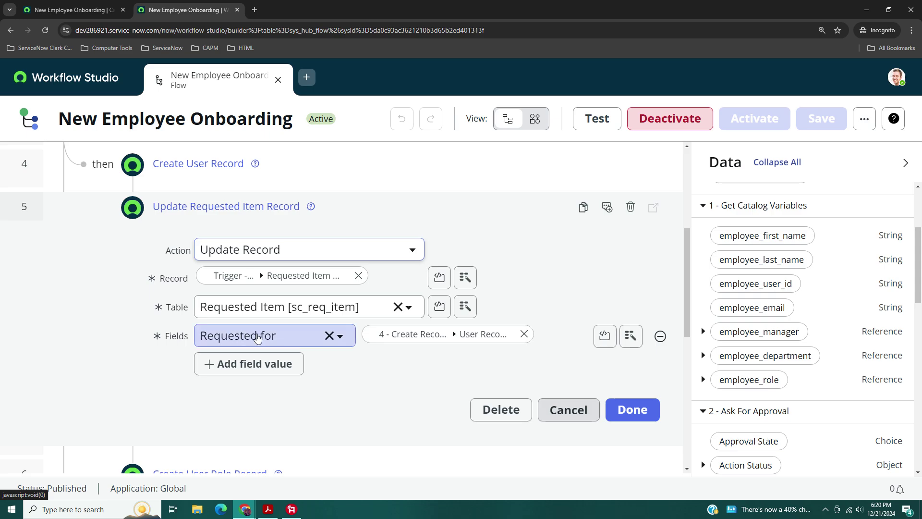
pyautogui.scroll(-3, 128, 302)
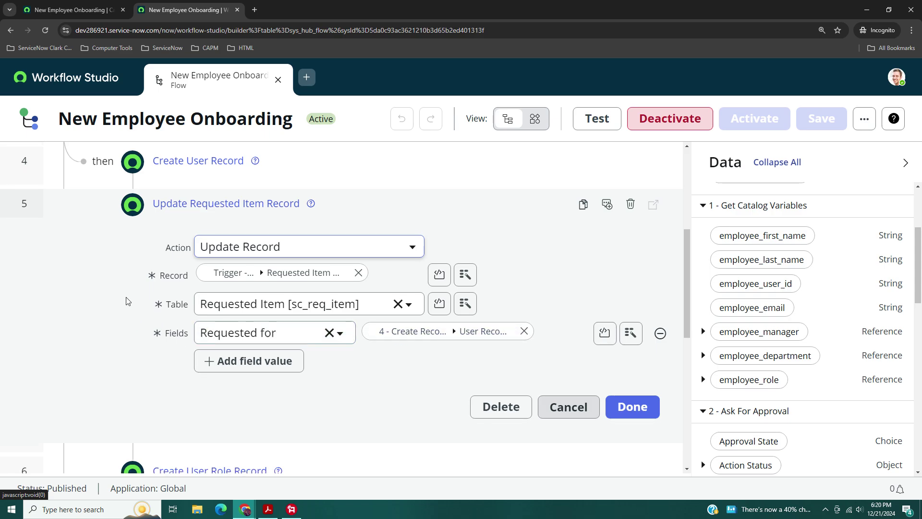
pyautogui.scroll(-1, 133, 290)
pyautogui.scroll(5, 137, 315)
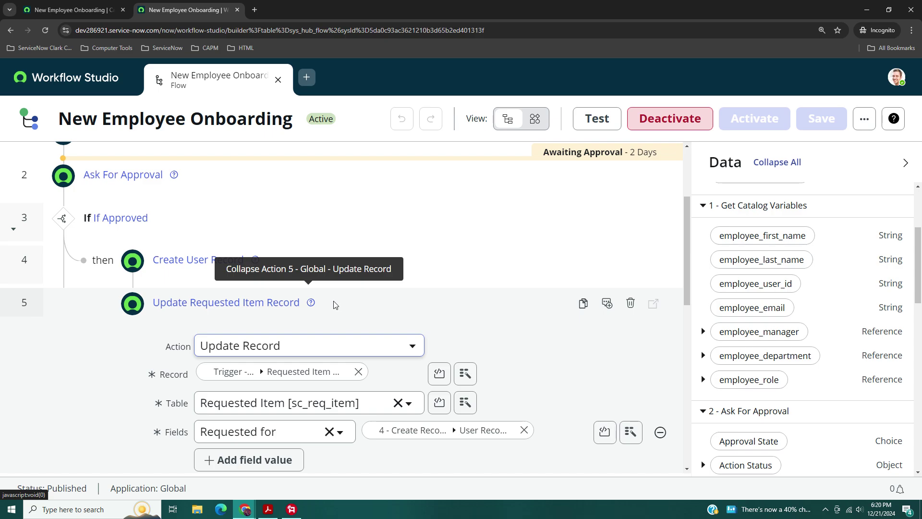
pyautogui.scroll(-1, 335, 305)
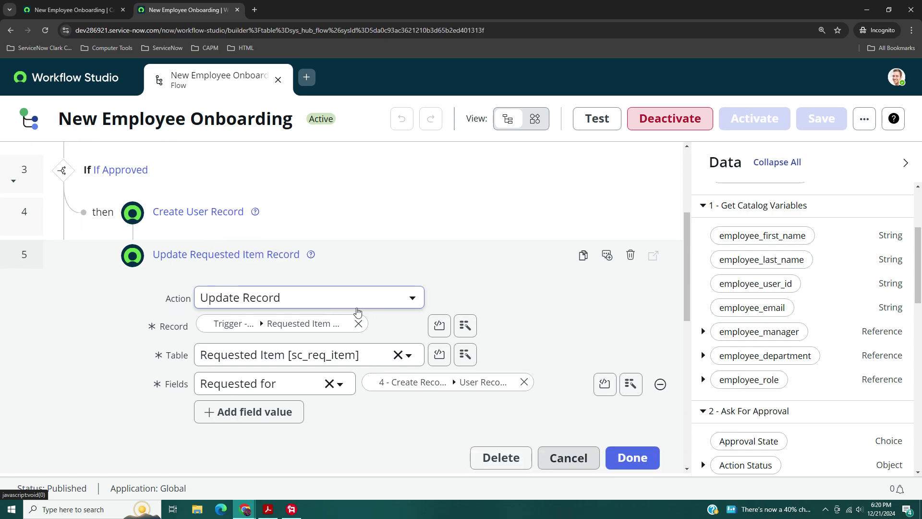
pyautogui.click(342, 265)
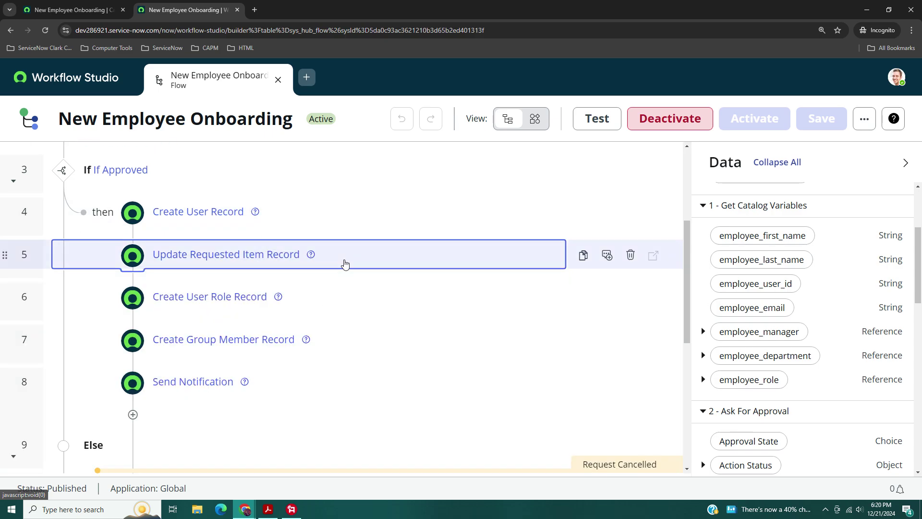
# Expand the Create User Role Record action, trace where its Role and User values come from, and collapse it
pyautogui.click(314, 297)
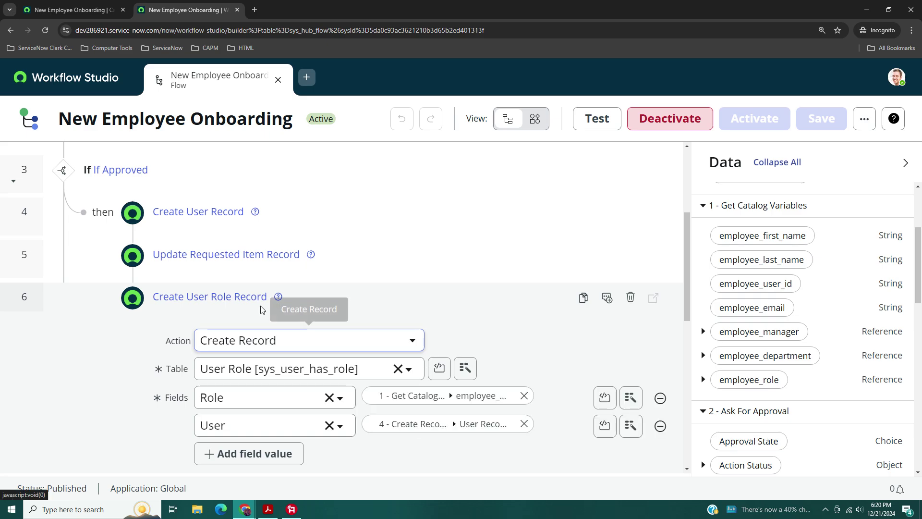
pyautogui.scroll(-1, 275, 301)
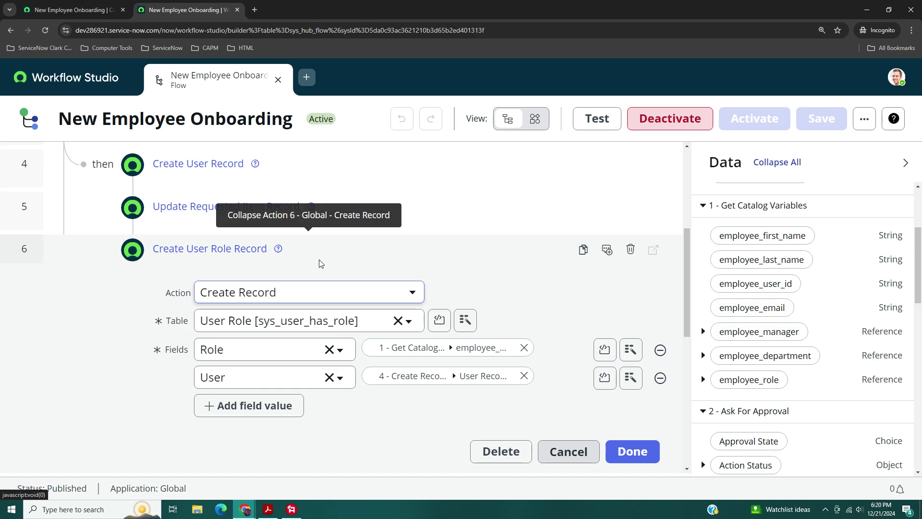
pyautogui.click(338, 250)
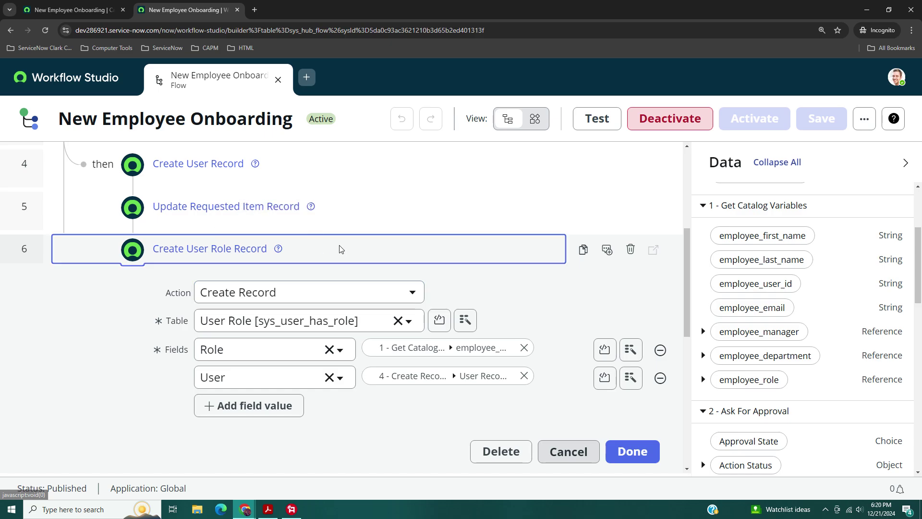
pyautogui.click(337, 256)
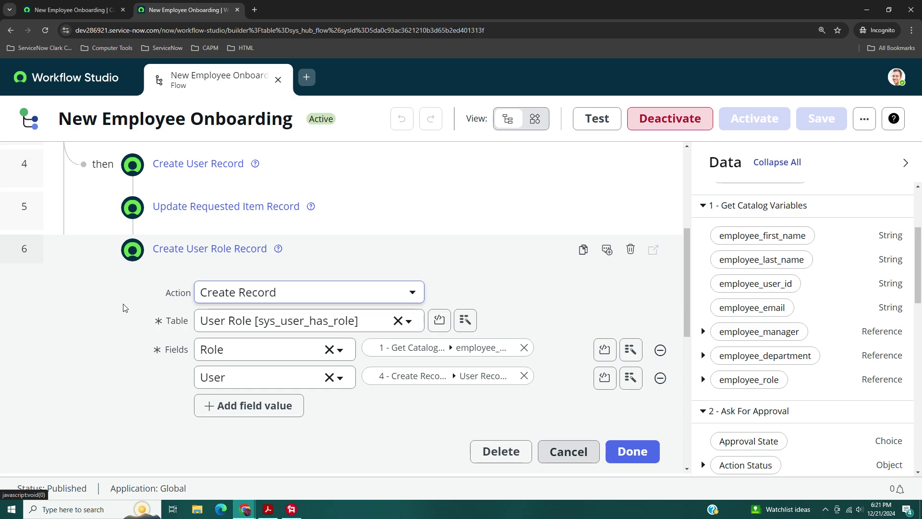
pyautogui.scroll(-1, 124, 308)
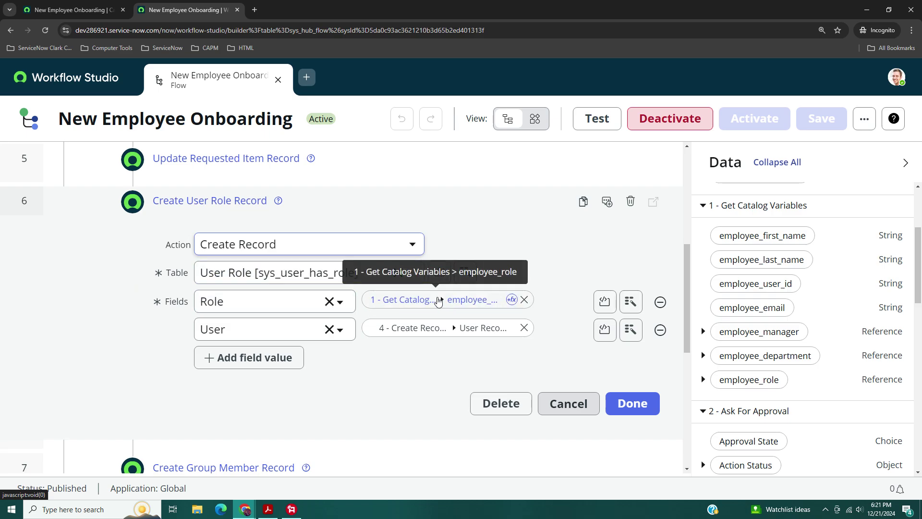
pyautogui.scroll(5, 440, 300)
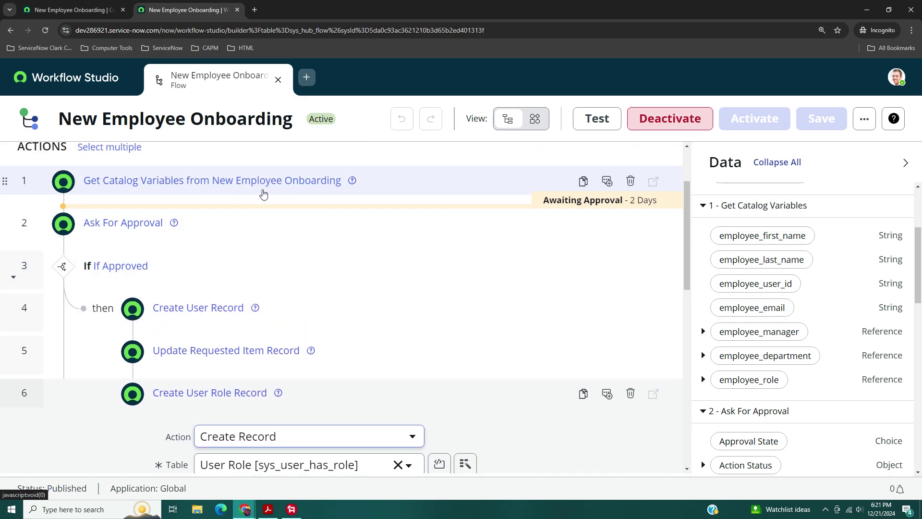
pyautogui.scroll(-1, 293, 225)
pyautogui.scroll(-2, 293, 225)
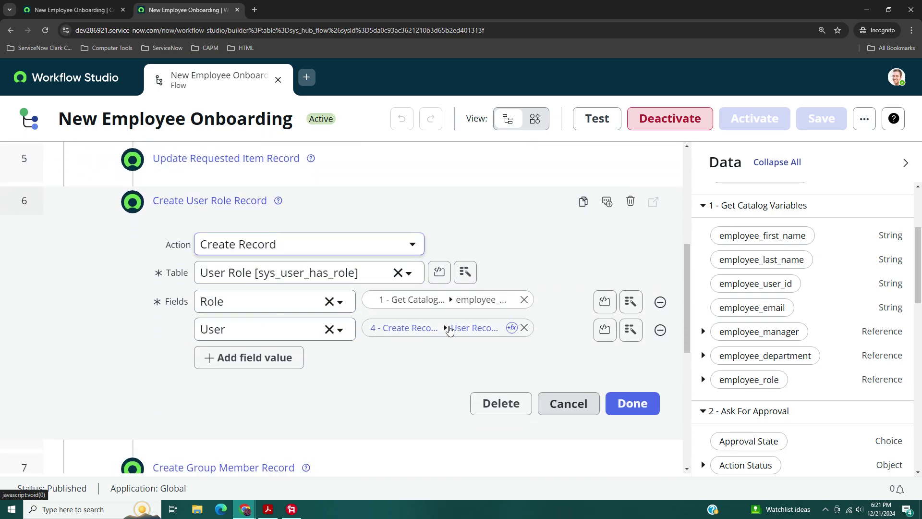
pyautogui.click(414, 205)
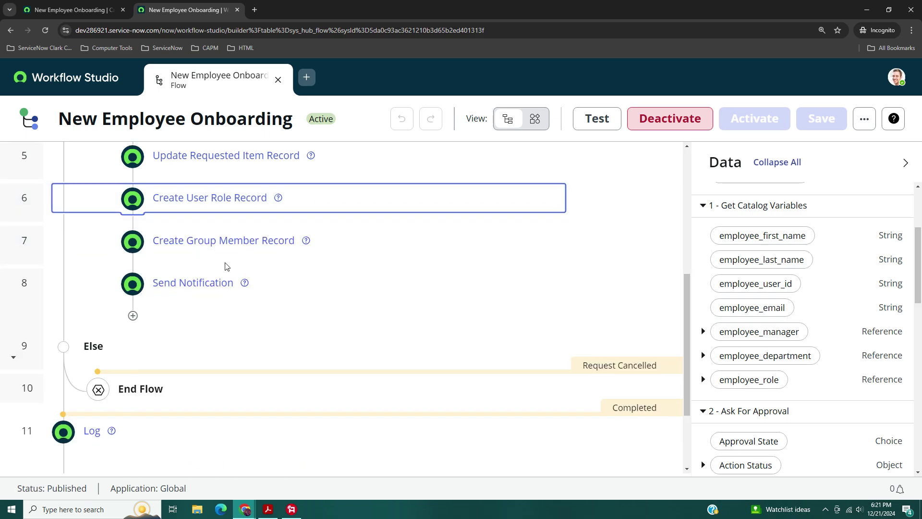
# Expand the Group field's script in the Create Group Member Record action and examine how the dept variable is assigned
pyautogui.scroll(-1, 345, 214)
pyautogui.click(365, 208)
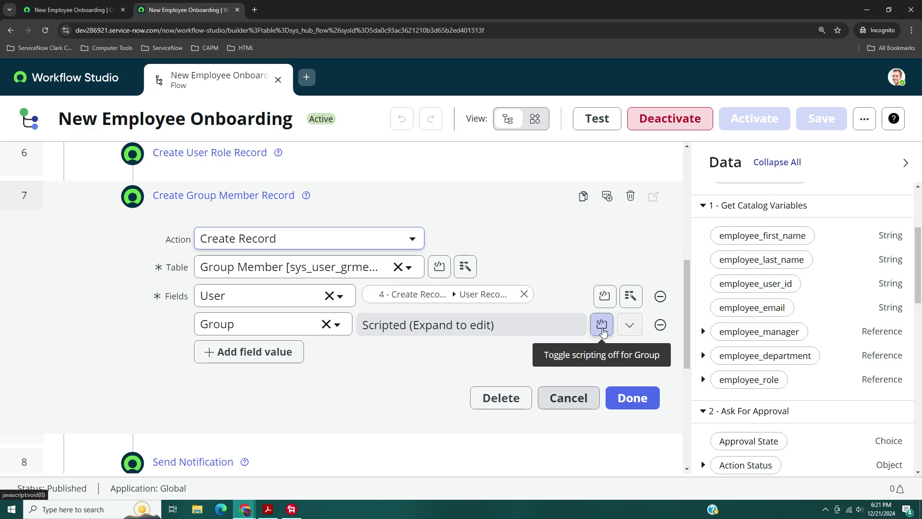
pyautogui.click(629, 325)
pyautogui.scroll(-5, 268, 317)
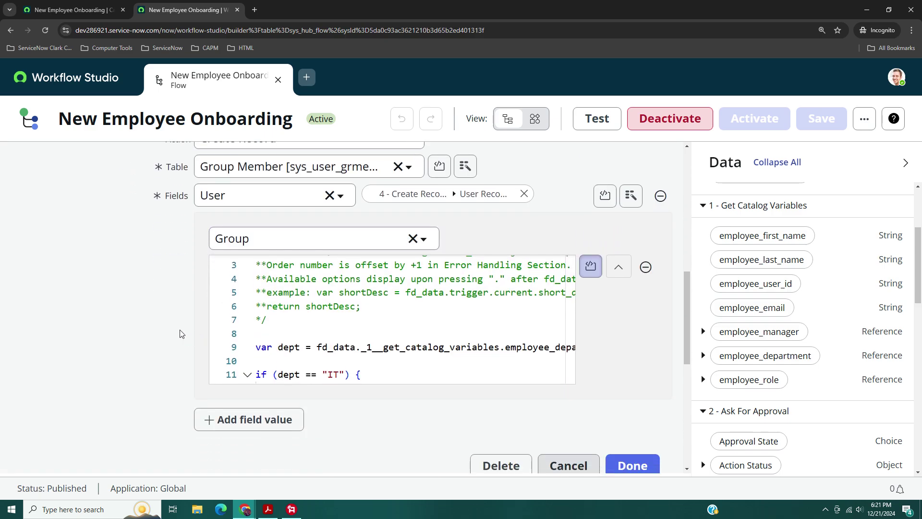
pyautogui.scroll(1, 317, 300)
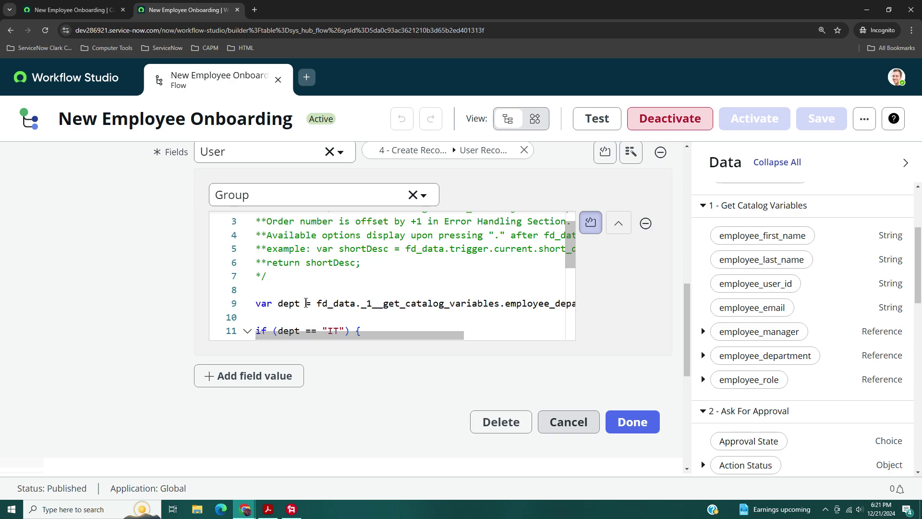
pyautogui.moveTo(321, 336); pyautogui.dragTo(394, 345)
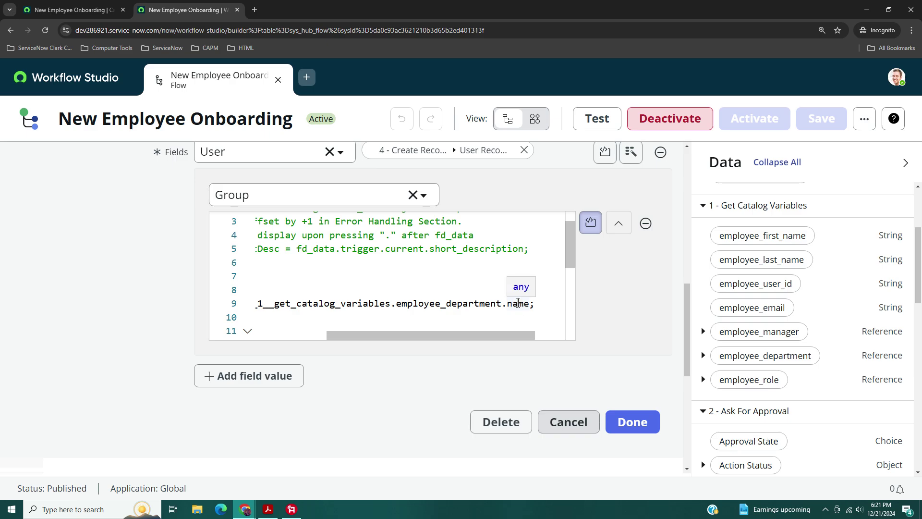
pyautogui.moveTo(479, 330); pyautogui.dragTo(407, 330)
# Read the IT and HR department conditions in the Group script and close the action without changes
pyautogui.scroll(-2, 377, 261)
pyautogui.scroll(-1, 377, 261)
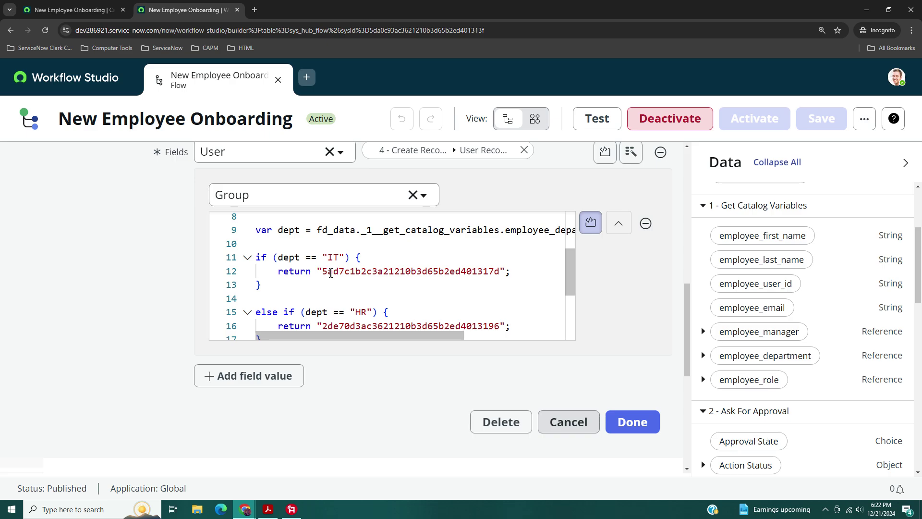
pyautogui.scroll(-1, 345, 270)
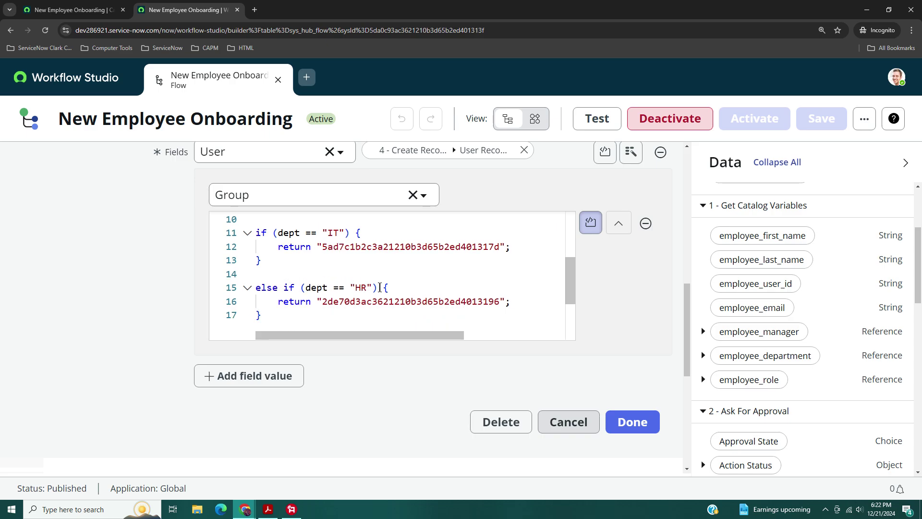
pyautogui.scroll(-1, 347, 304)
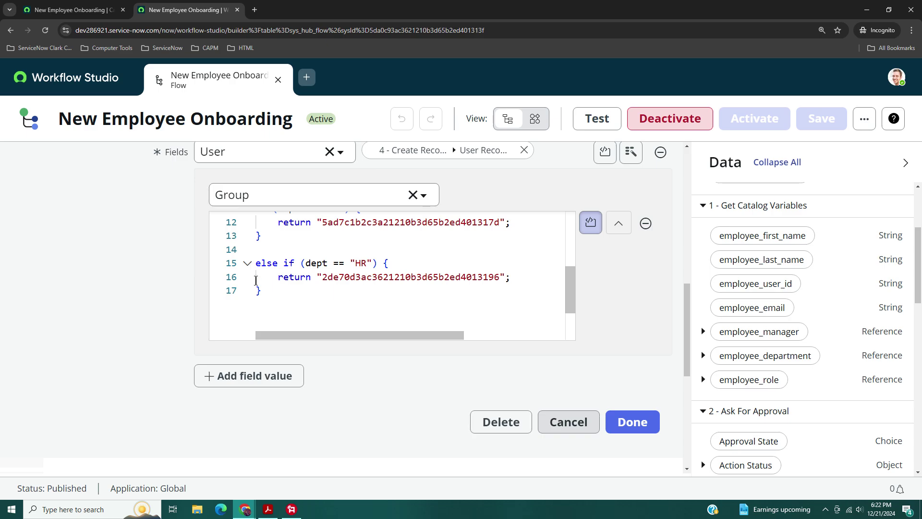
pyautogui.scroll(-1, 495, 388)
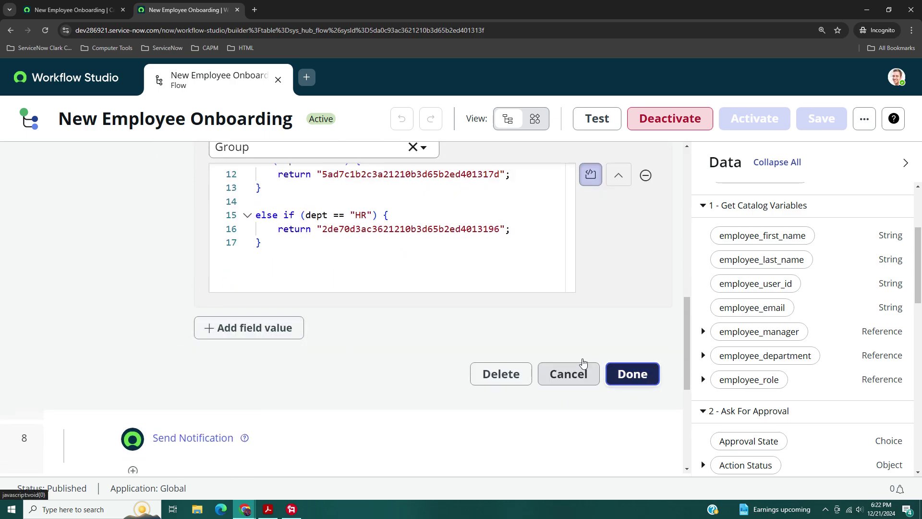
pyautogui.click(579, 370)
# Expand the Send Notification action, review its record and table, and open the New User Email notification record in a new tab
pyautogui.scroll(-1, 323, 315)
pyautogui.click(303, 316)
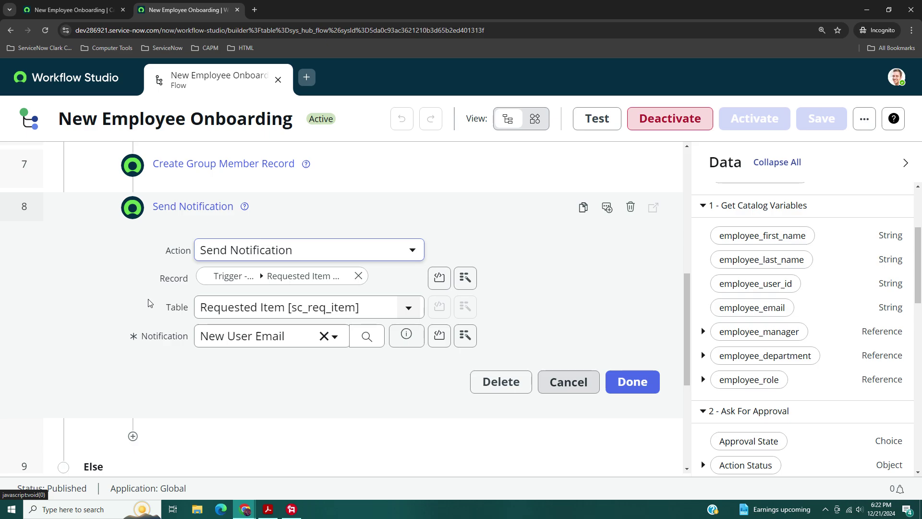
pyautogui.scroll(1, 148, 303)
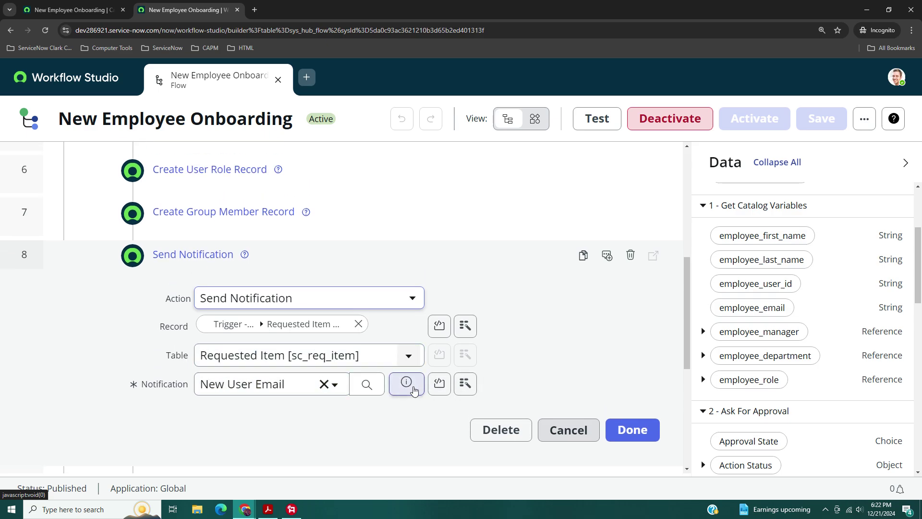
pyautogui.click(407, 387)
pyautogui.click(536, 226)
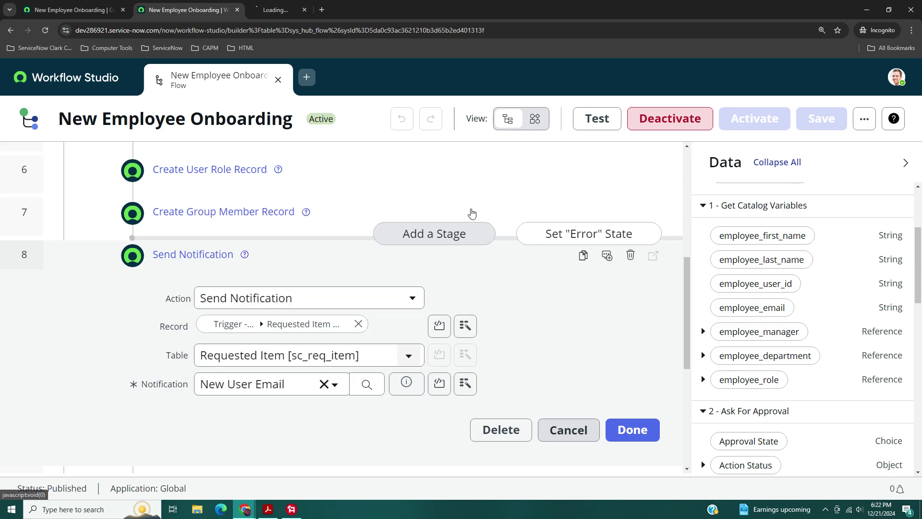
pyautogui.click(293, 11)
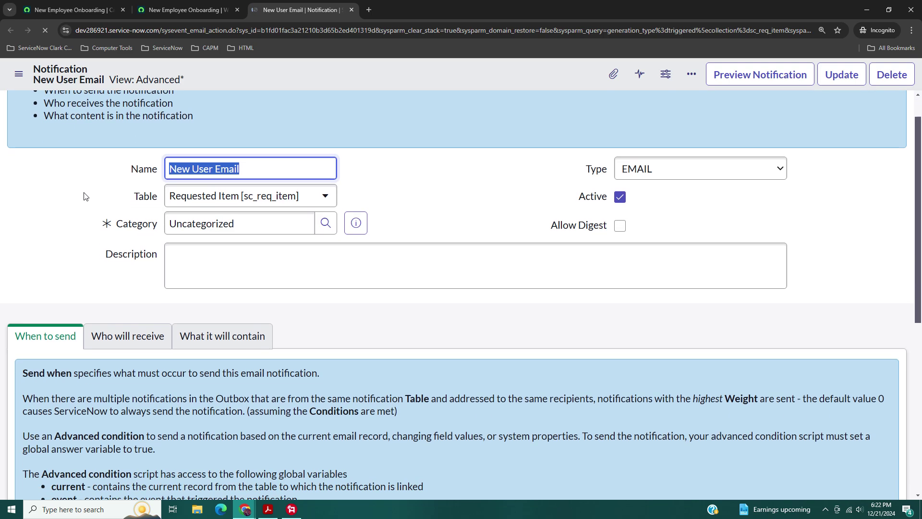
# Review the New User Email notification's general fields and inspect the Send when options without changing the selection
pyautogui.scroll(-4, 85, 193)
pyautogui.scroll(3, 86, 191)
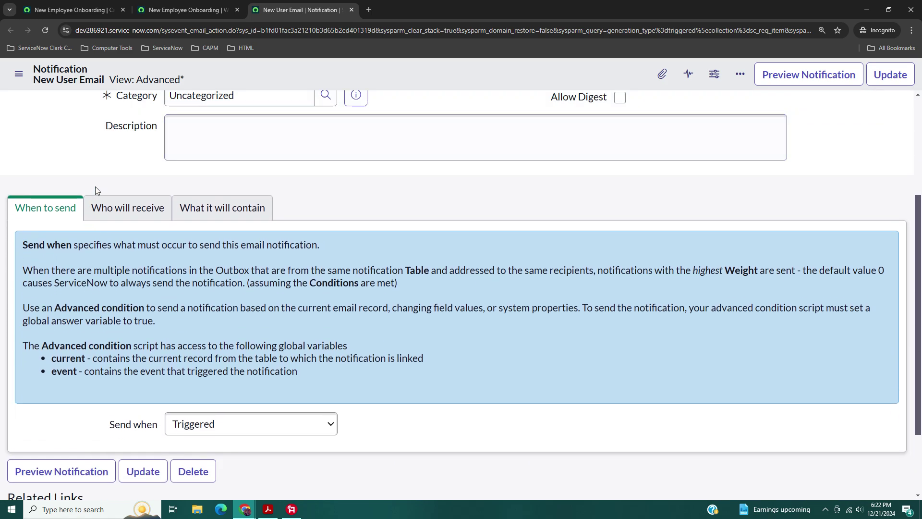
pyautogui.scroll(1, 113, 223)
pyautogui.scroll(-1, 114, 221)
pyautogui.scroll(2, 114, 221)
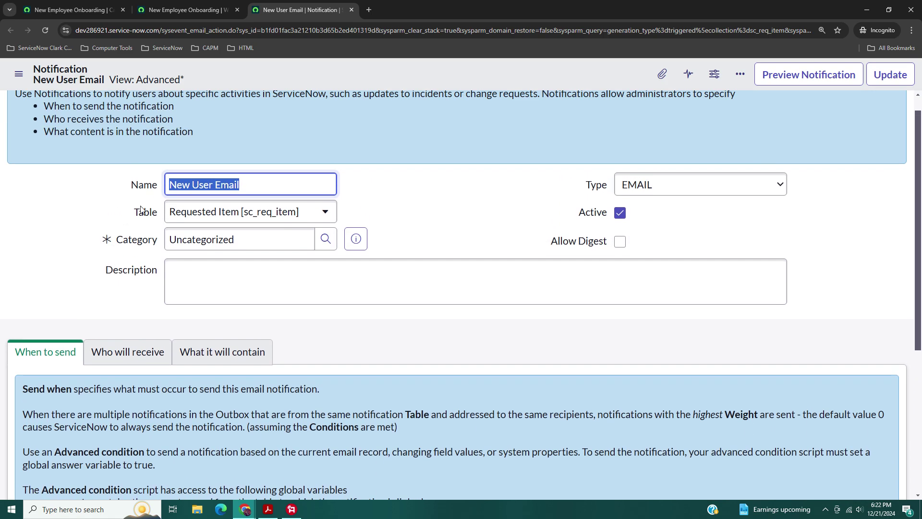
pyautogui.scroll(-5, 212, 204)
pyautogui.scroll(-1, 211, 204)
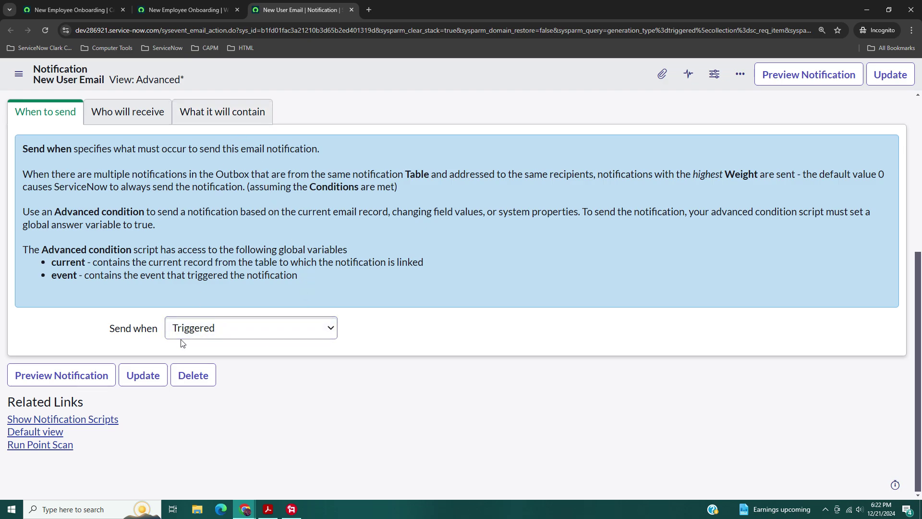
pyautogui.click(206, 333)
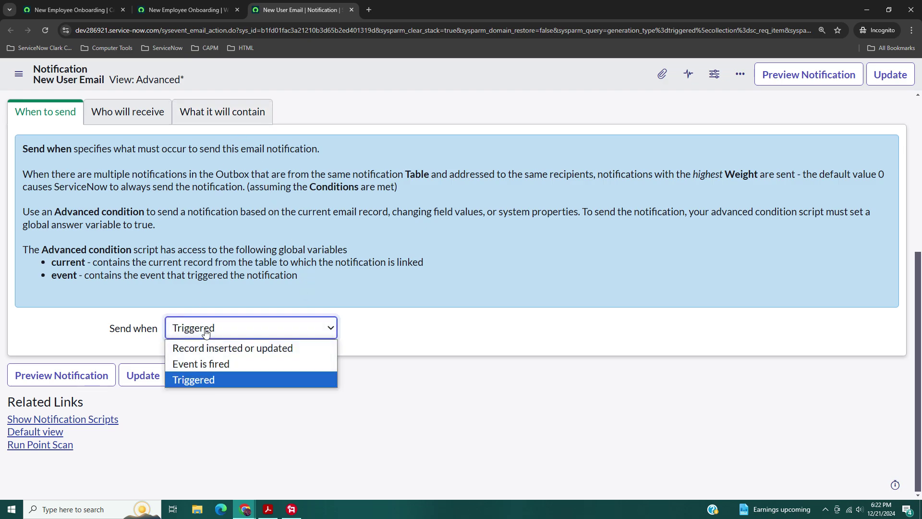
pyautogui.click(206, 332)
pyautogui.scroll(2, 206, 332)
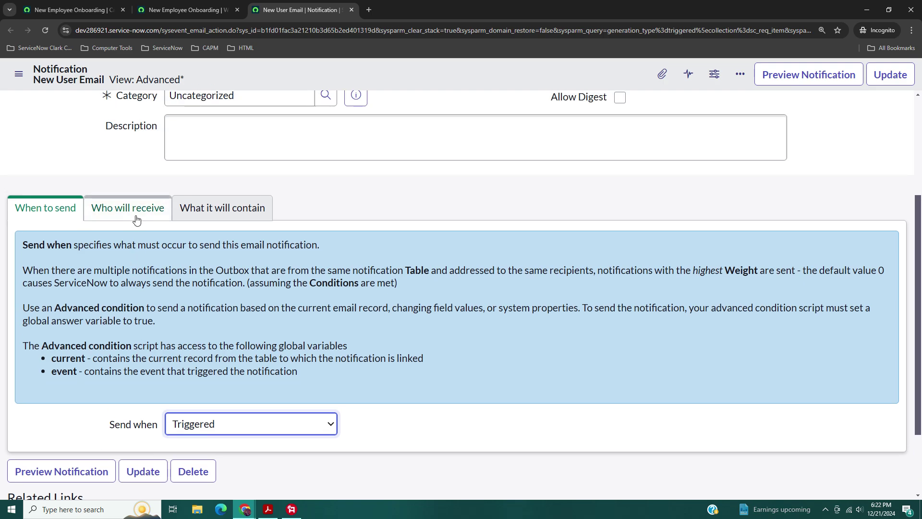
# Examine who will receive the notification, including the Users/Groups in fields and Send to event creator settings
pyautogui.click(132, 217)
pyautogui.scroll(-1, 126, 303)
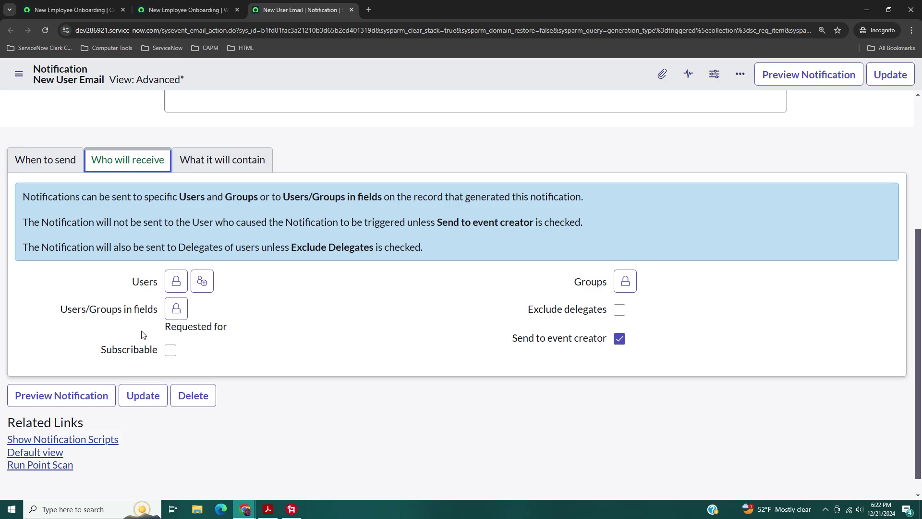
pyautogui.scroll(1, 141, 335)
pyautogui.scroll(-1, 103, 325)
# Examine what the notification will contain, including its subject, and preview the Employee notification template record
pyautogui.click(222, 161)
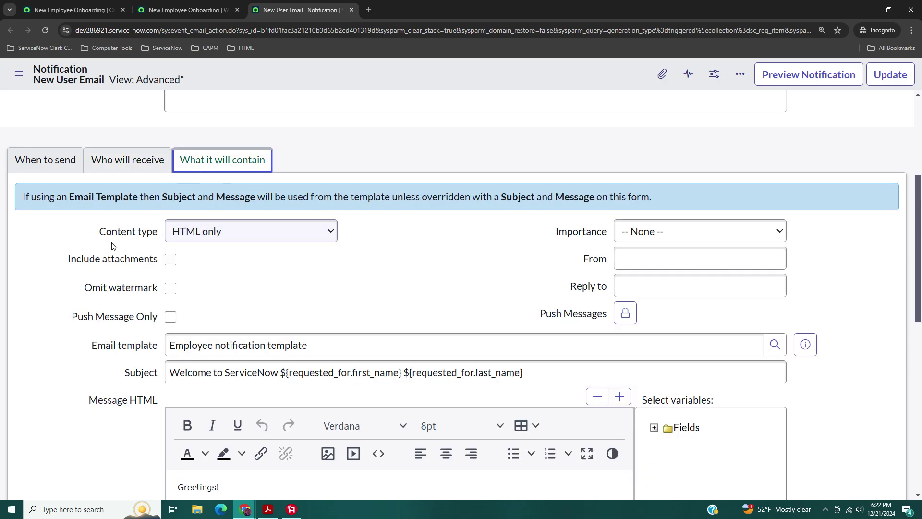
pyautogui.scroll(-3, 101, 253)
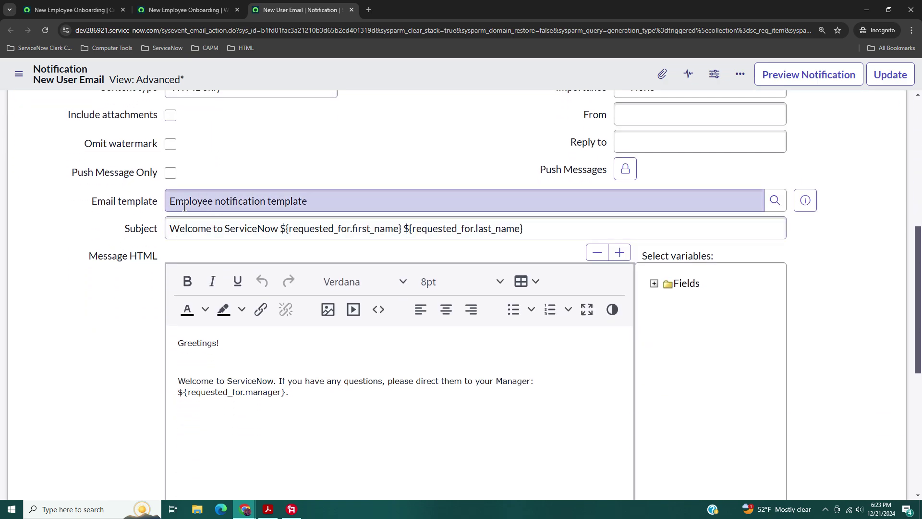
pyautogui.click(801, 196)
pyautogui.scroll(-3, 782, 286)
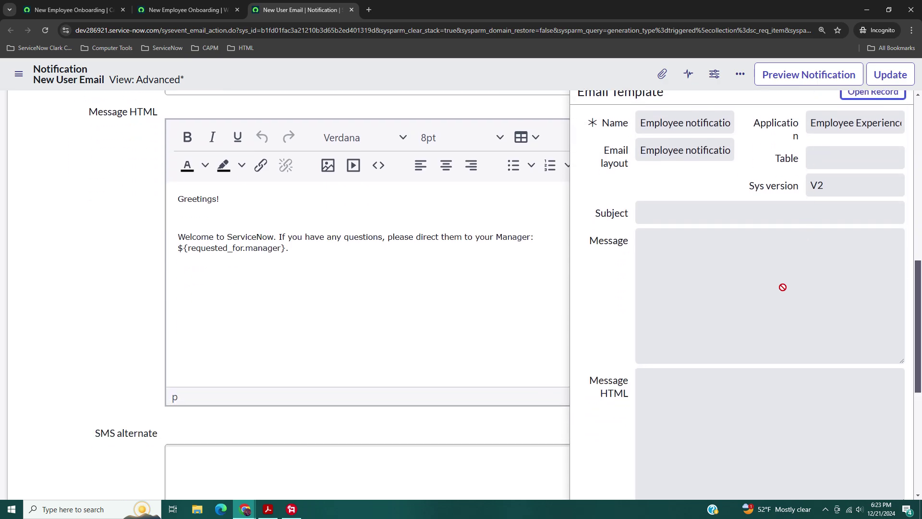
pyautogui.scroll(3, 782, 288)
pyautogui.click(885, 187)
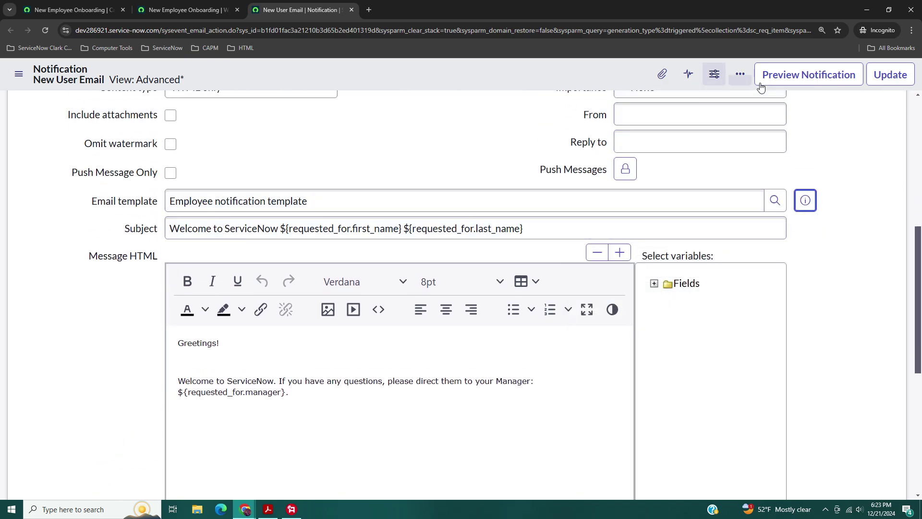
pyautogui.scroll(1, 118, 308)
pyautogui.scroll(2, 115, 307)
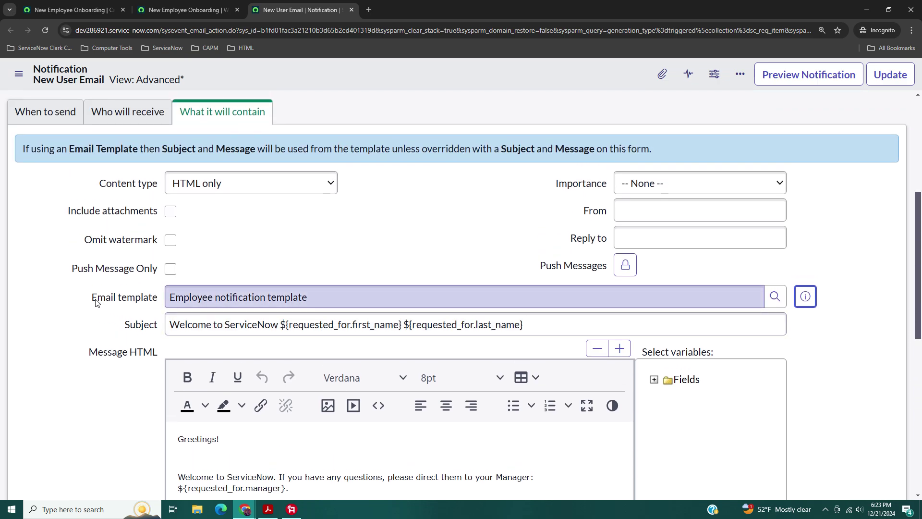
pyautogui.scroll(-2, 73, 289)
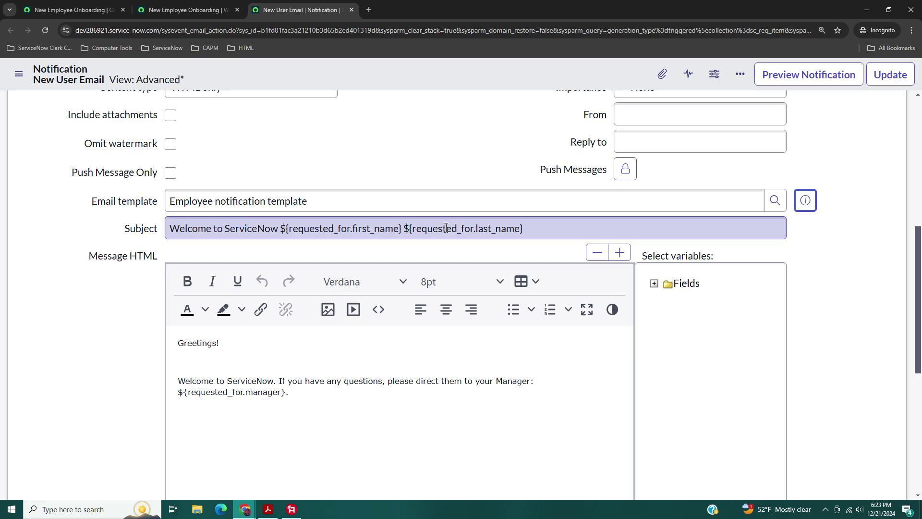
# Expand the Fields variable tree beside Message HTML, browse to the Requested for field, and review the message body
pyautogui.click(655, 284)
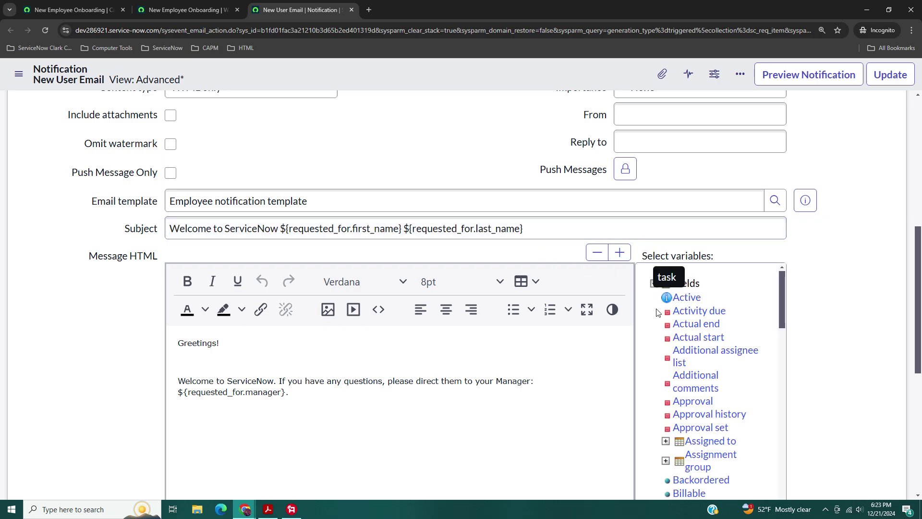
pyautogui.scroll(-1, 706, 329)
pyautogui.scroll(1, 711, 353)
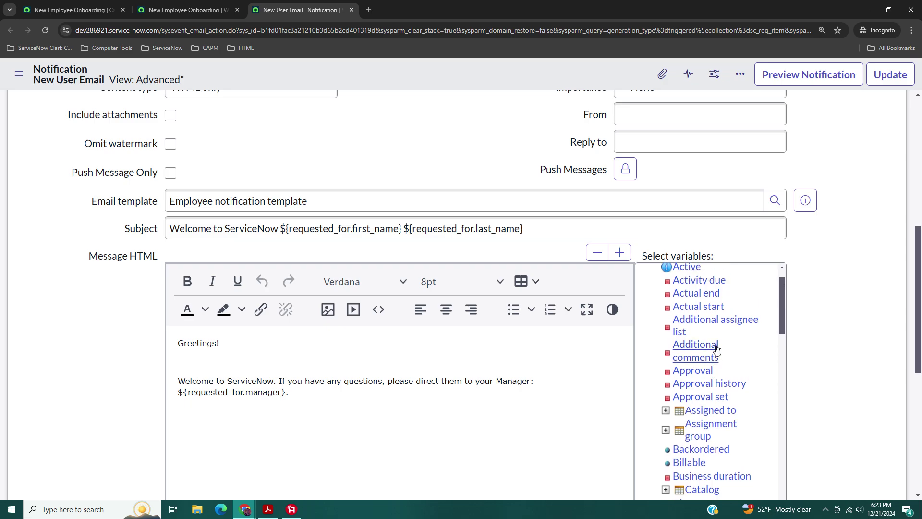
pyautogui.scroll(-2, 834, 303)
pyautogui.scroll(3, 836, 304)
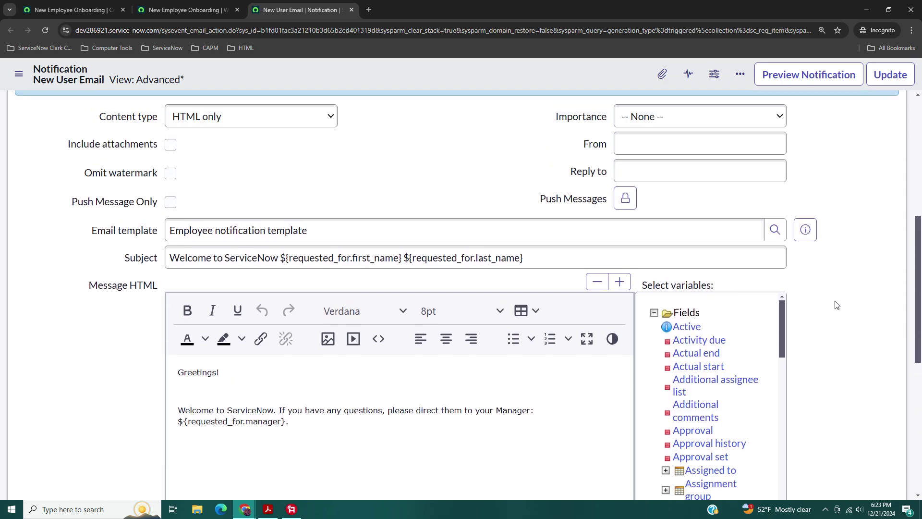
pyautogui.scroll(-3, 851, 306)
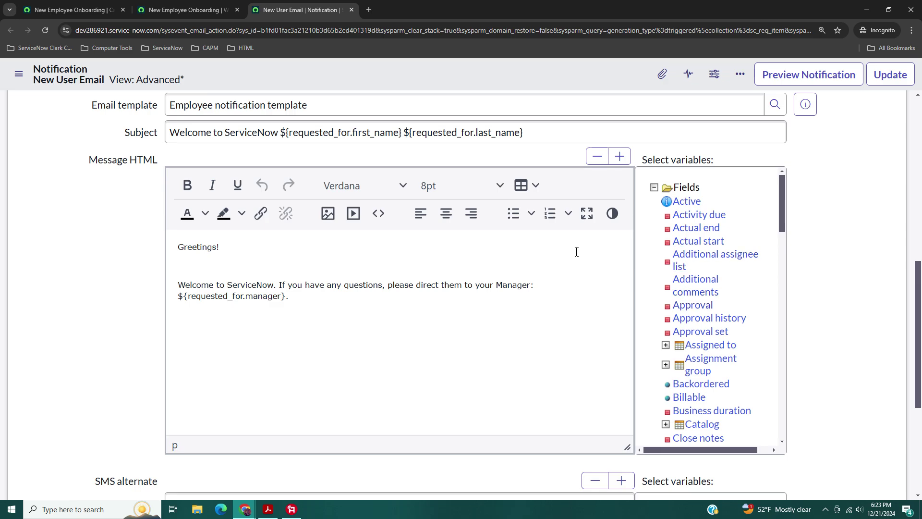
pyautogui.scroll(-15, 645, 293)
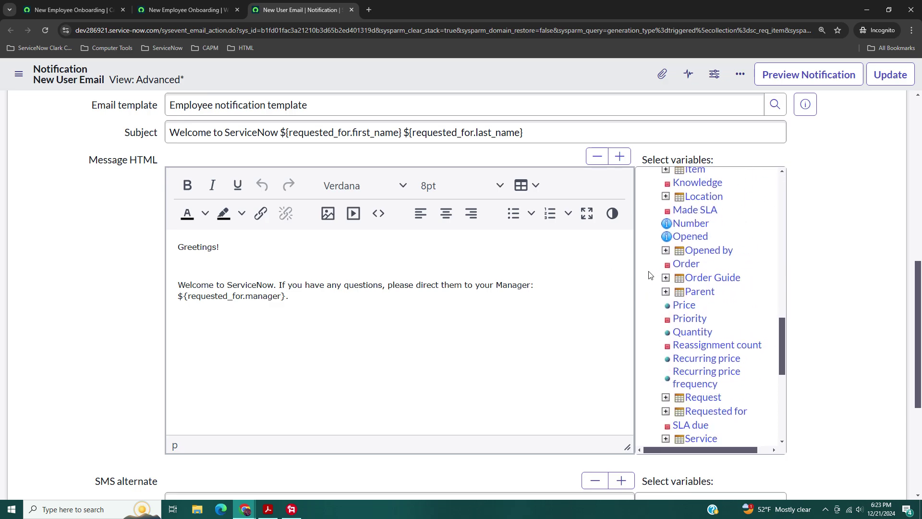
pyautogui.scroll(-1, 652, 275)
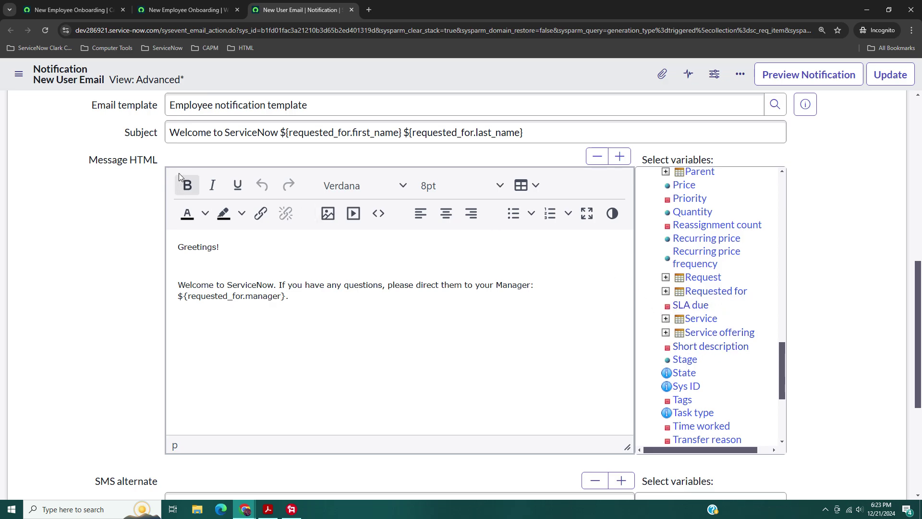
pyautogui.click(231, 250)
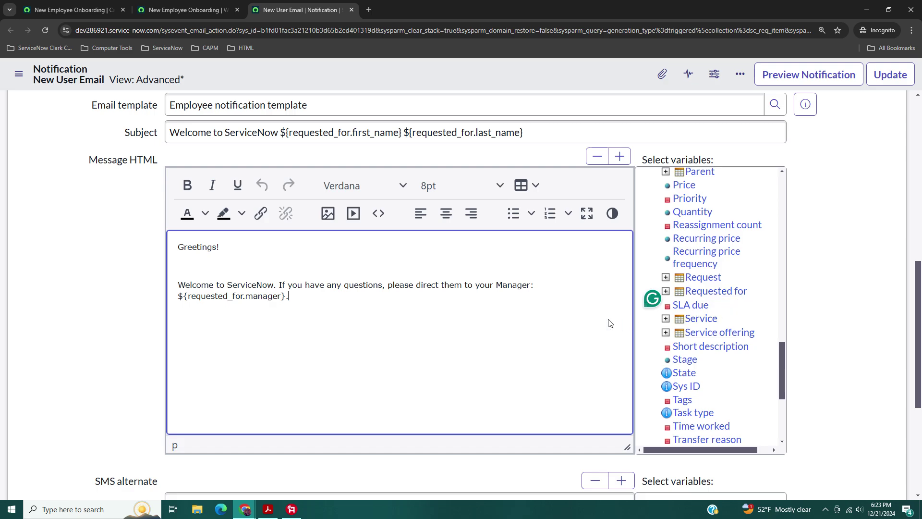
# Preview the New User Email notification and review its recipient, subject and body
pyautogui.scroll(-5, 86, 279)
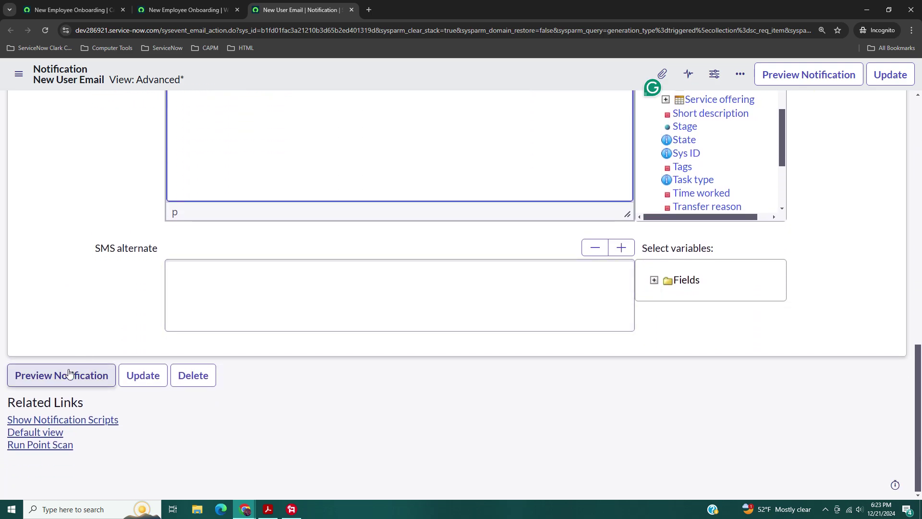
pyautogui.click(68, 373)
pyautogui.scroll(-6, 203, 233)
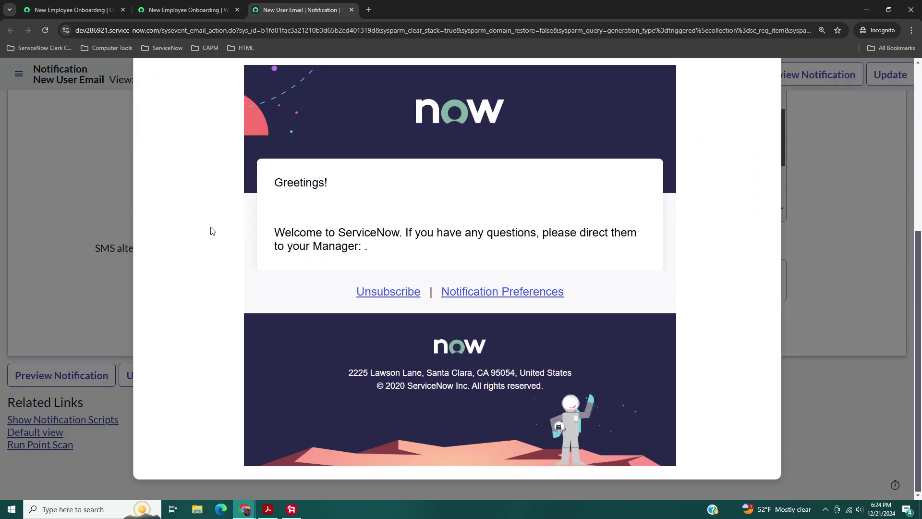
pyautogui.scroll(3, 224, 251)
pyautogui.scroll(3, 222, 251)
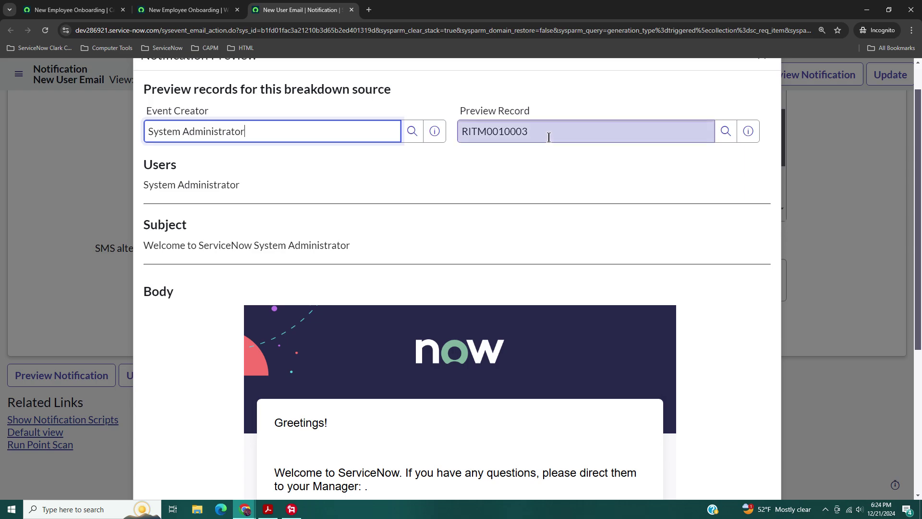
# Switch the preview record to the highest-numbered requested item and check the resulting recipient, subject and manager in the body
pyautogui.click(728, 137)
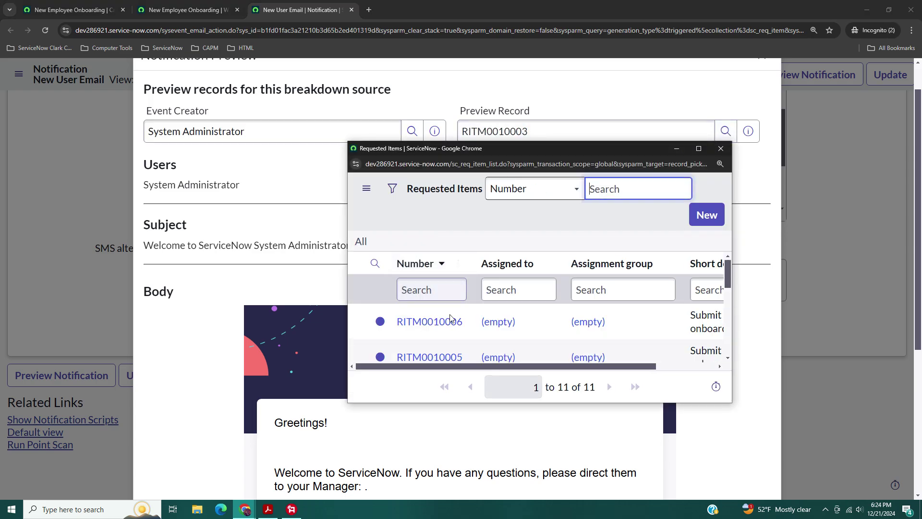
pyautogui.click(445, 322)
pyautogui.scroll(-4, 241, 258)
pyautogui.scroll(1, 227, 270)
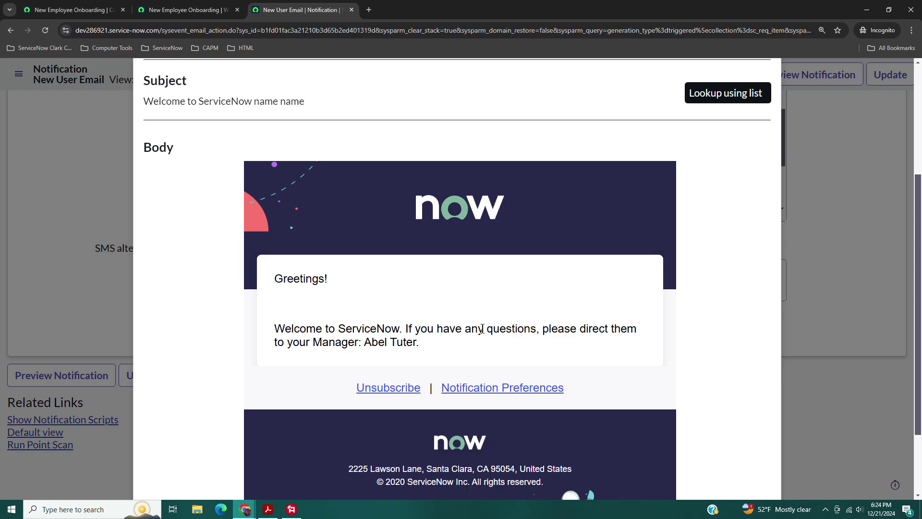
pyautogui.scroll(4, 391, 331)
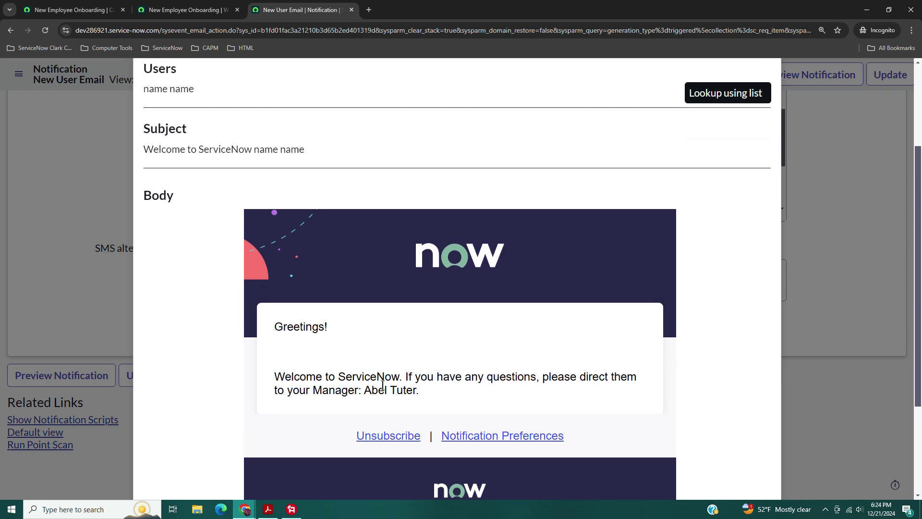
pyautogui.scroll(1, 752, 114)
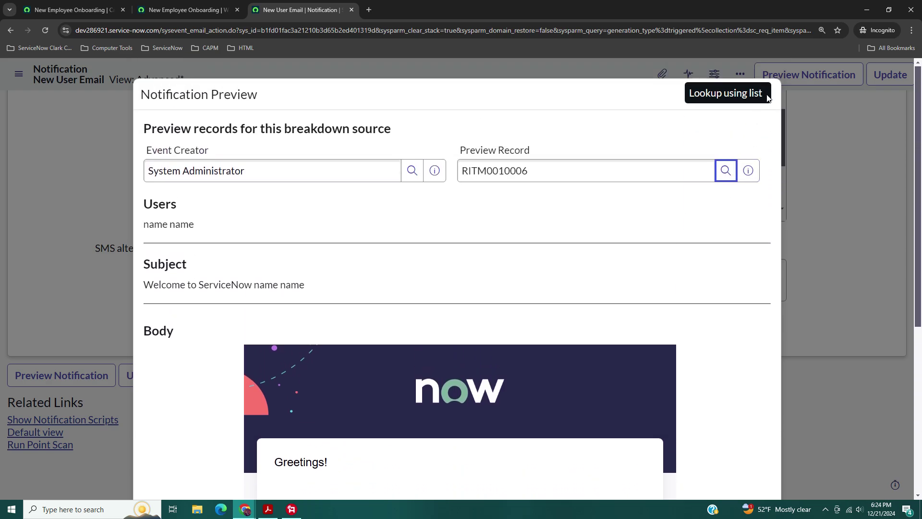
# Close the notification preview and the New User Email record, returning to the New Employee Onboarding flow
pyautogui.click(763, 96)
pyautogui.scroll(4, 229, 186)
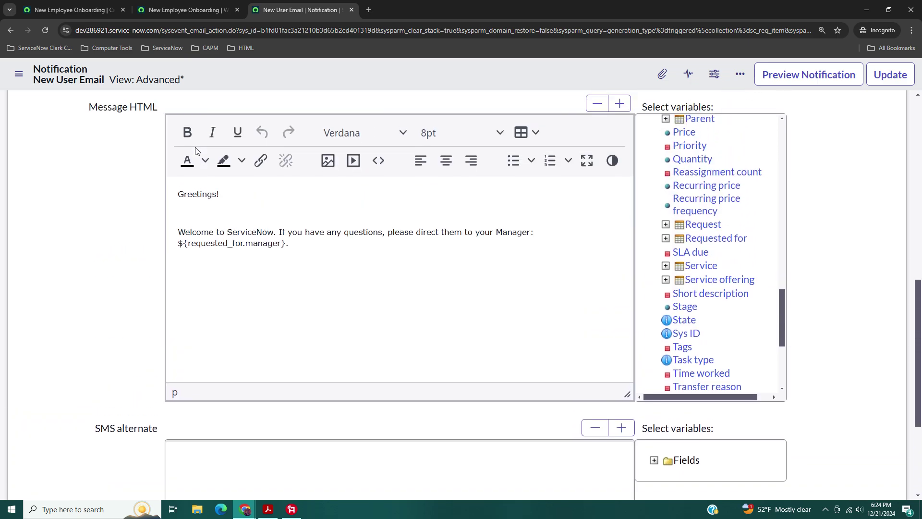
pyautogui.scroll(3, 196, 151)
pyautogui.click(352, 10)
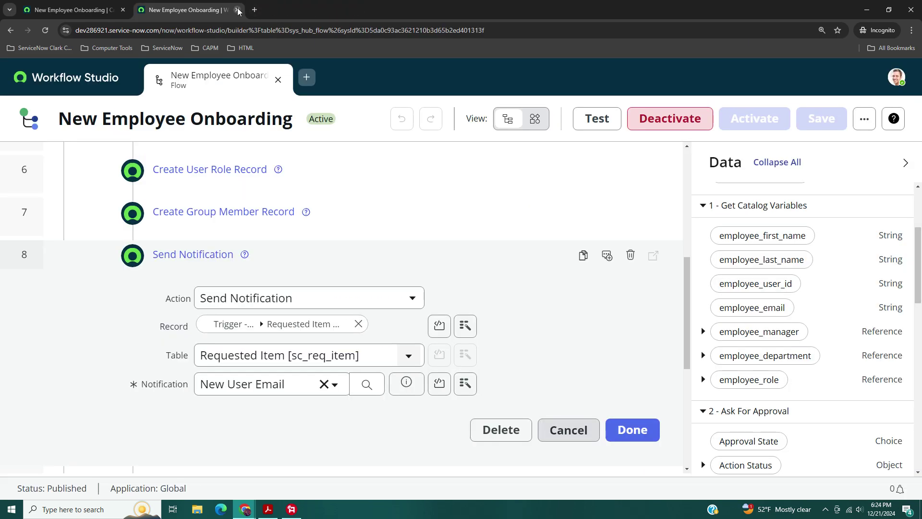
# Switch to the New Employee Onboarding catalog item and open the Users list from the favorites
pyautogui.click(72, 9)
pyautogui.click(204, 77)
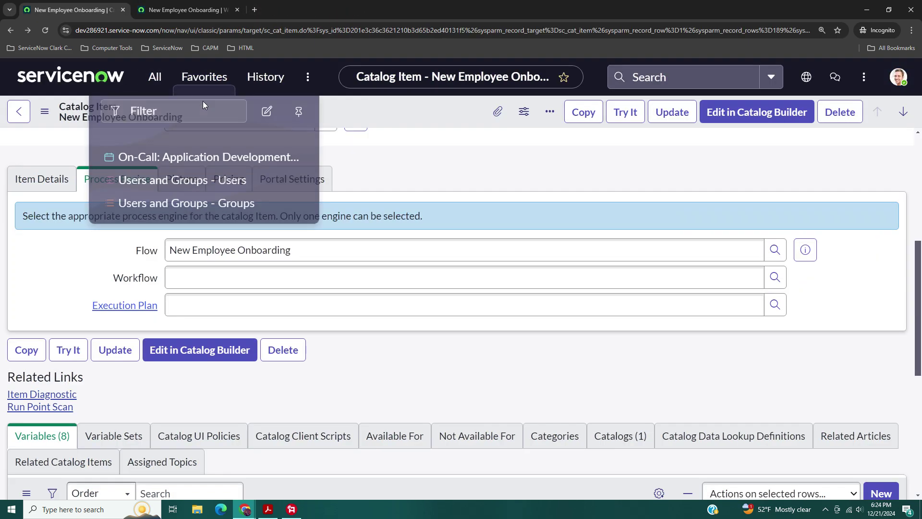
pyautogui.click(186, 171)
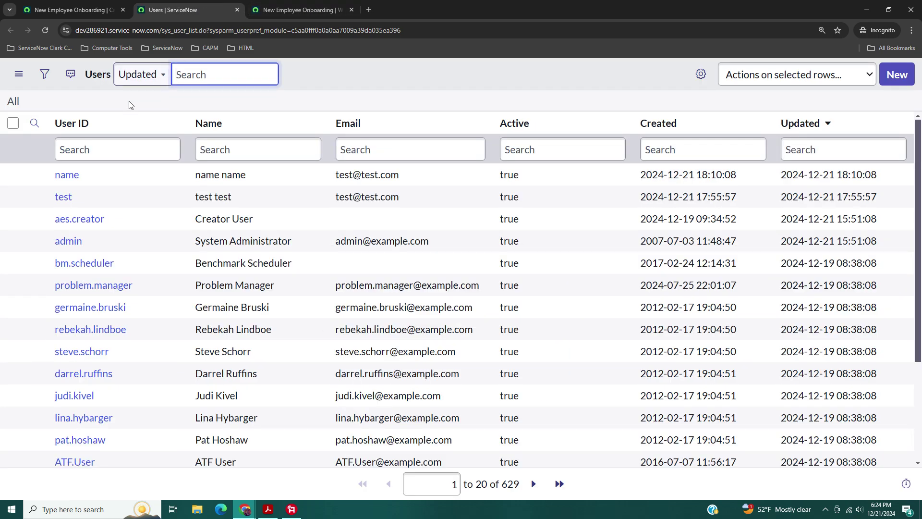
# Delete the two earlier test users with the user IDs name and test, including their related records
pyautogui.click(13, 174)
pyautogui.click(14, 197)
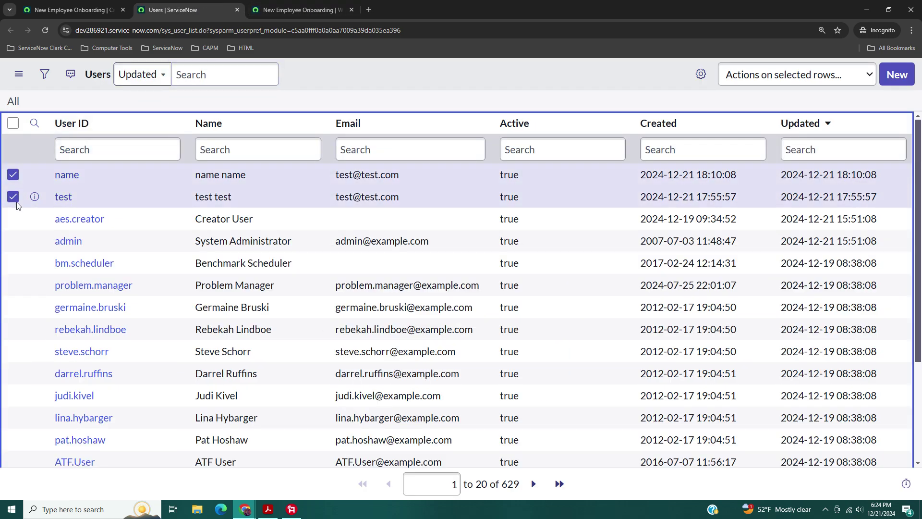
pyautogui.click(797, 75)
pyautogui.click(776, 116)
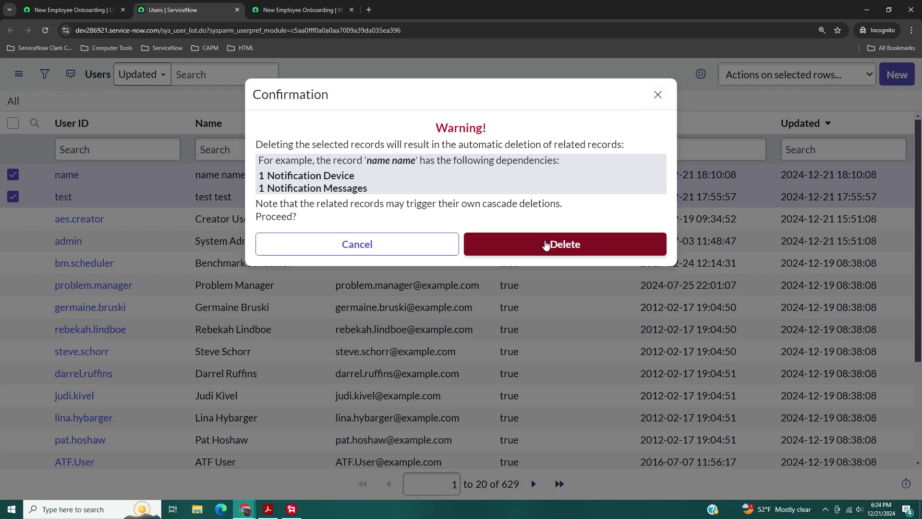
pyautogui.click(546, 246)
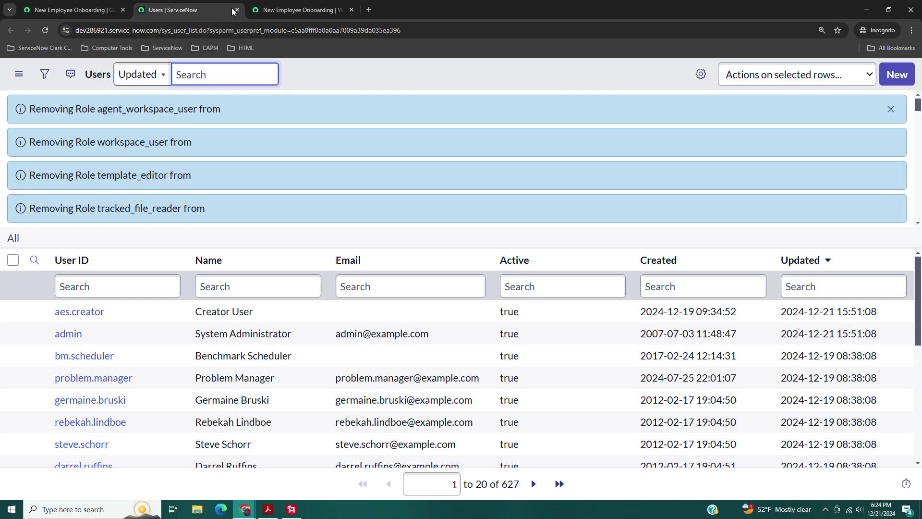
# Close the Users list and open the New Employee Onboarding catalog item's order form with Try It
pyautogui.click(237, 10)
pyautogui.moveTo(72, 9); pyautogui.dragTo(200, 5)
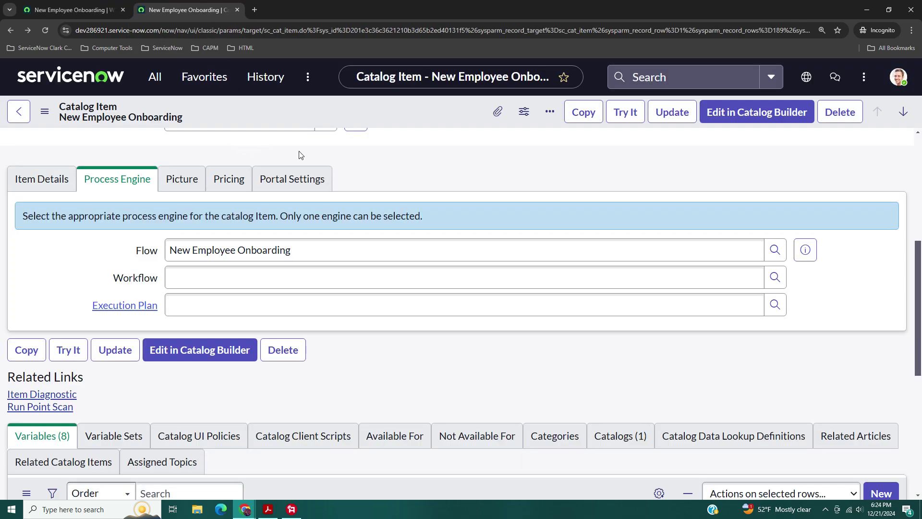
pyautogui.scroll(4, 429, 174)
pyautogui.scroll(2, 460, 241)
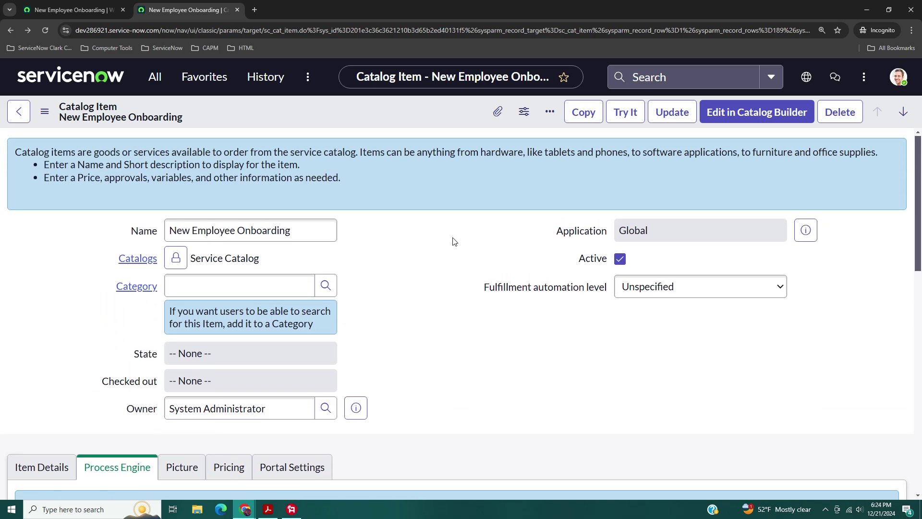
pyautogui.scroll(-2, 454, 241)
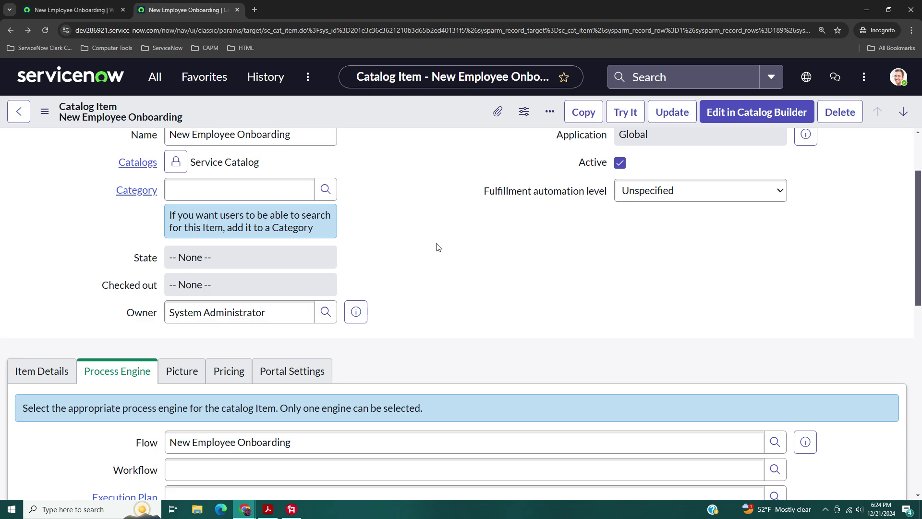
pyautogui.scroll(-6, 42, 235)
pyautogui.scroll(3, 36, 216)
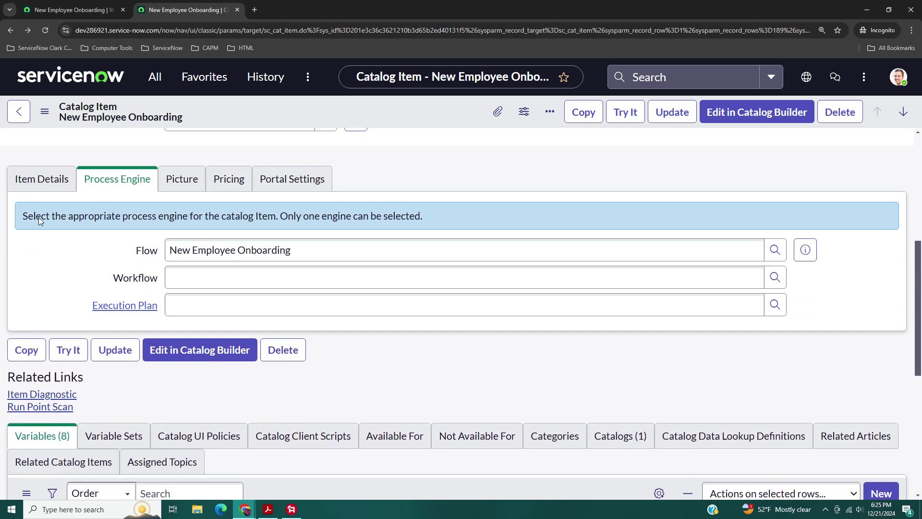
pyautogui.scroll(3, 50, 291)
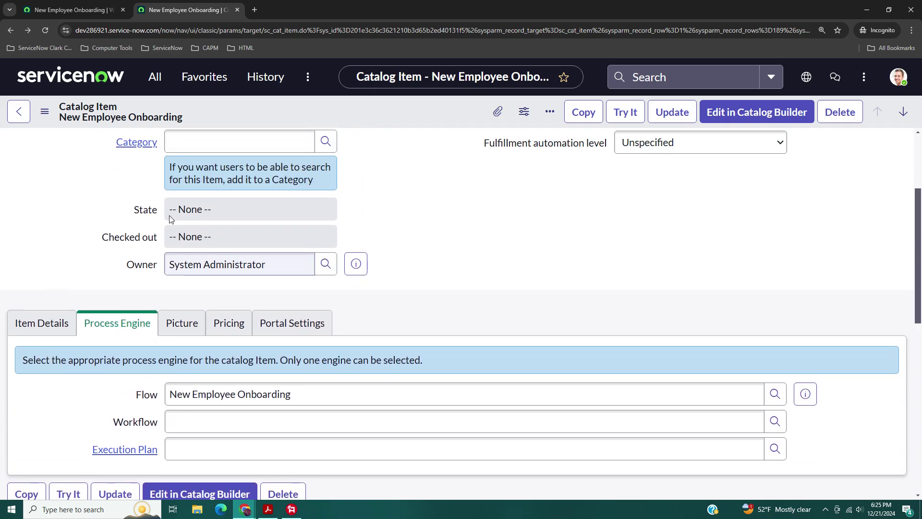
pyautogui.click(627, 112)
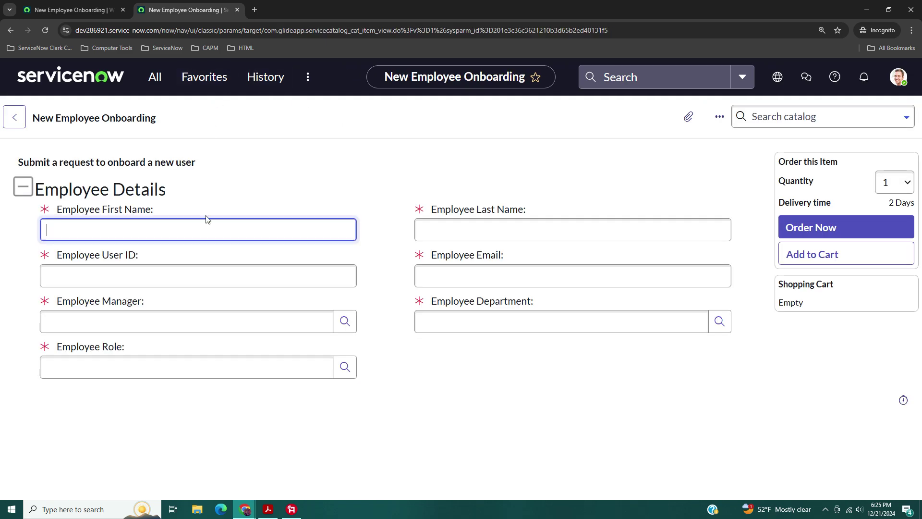
# Enter the new employee's first name, last name, user ID and email in the Employee Details section
pyautogui.write('John')
pyautogui.click(526, 223)
pyautogui.write('Smith')
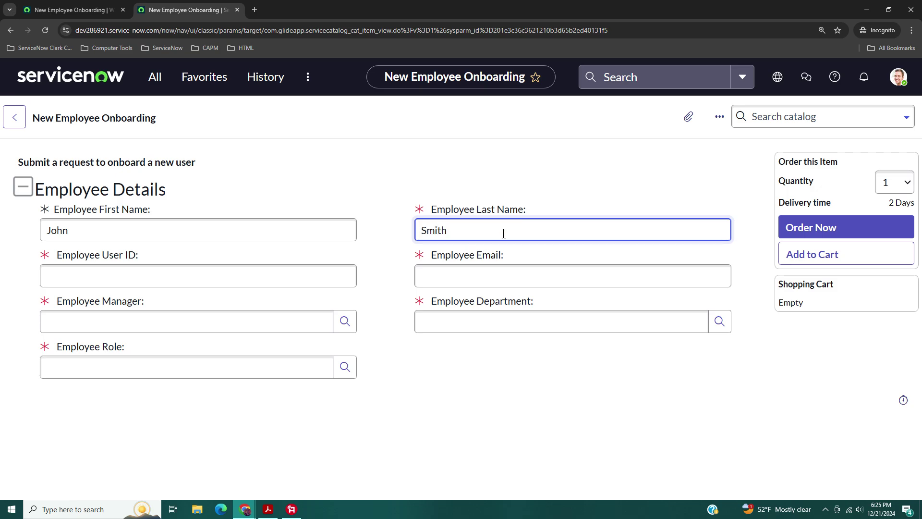
pyautogui.click(246, 276)
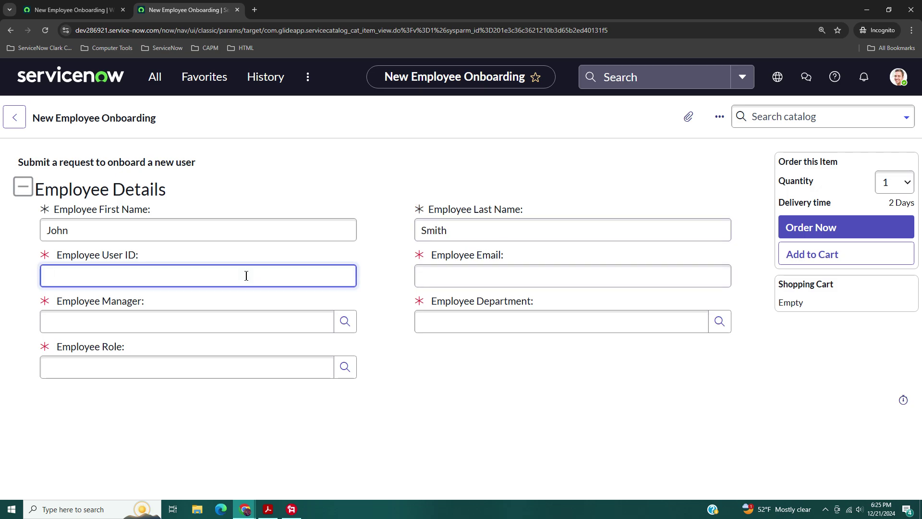
pyautogui.write('jsmith')
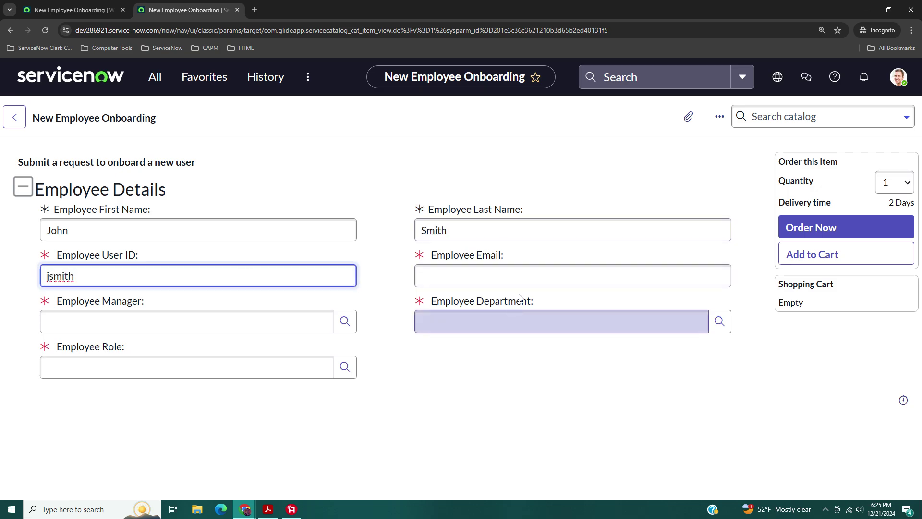
pyautogui.click(533, 277)
pyautogui.write('john@')
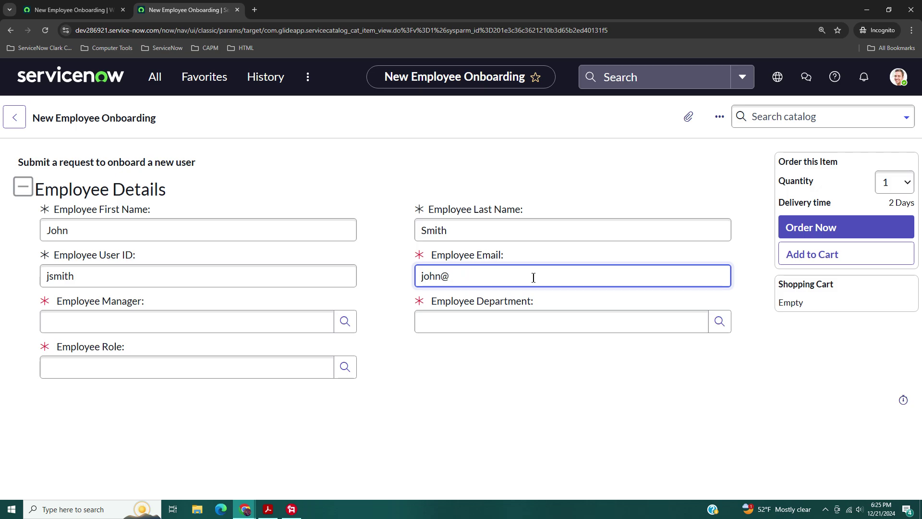
pyautogui.write('#email.com')
# Choose the employee's manager from the matching users and set the employee department to IT
pyautogui.click(284, 313)
pyautogui.write('abe')
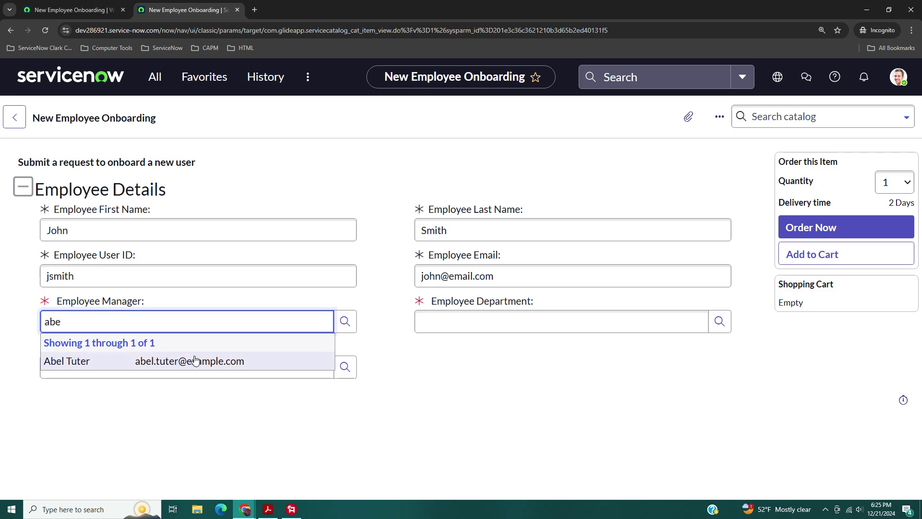
pyautogui.click(195, 360)
pyautogui.click(480, 327)
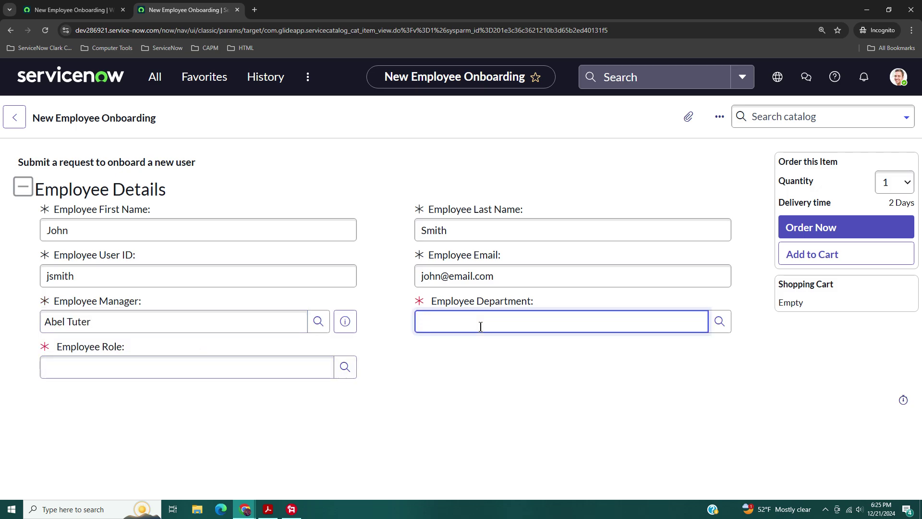
pyautogui.write('I')
pyautogui.click(487, 342)
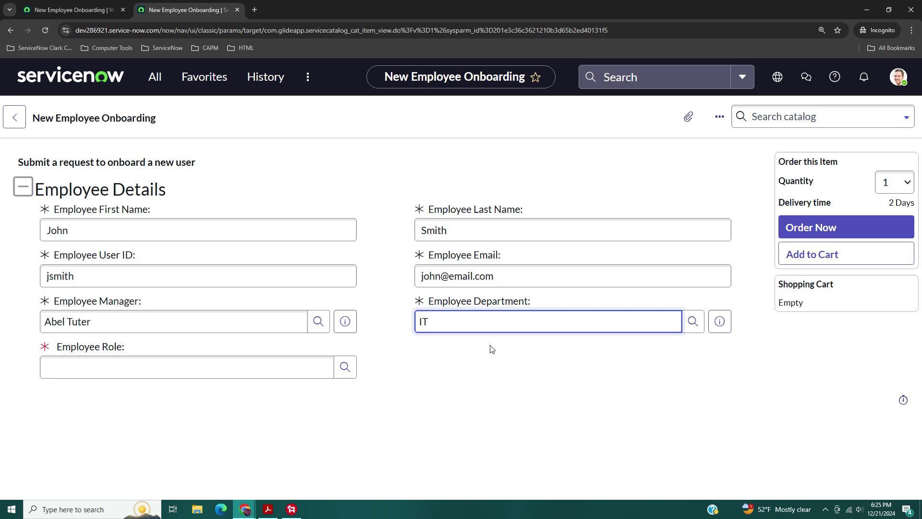
pyautogui.click(493, 357)
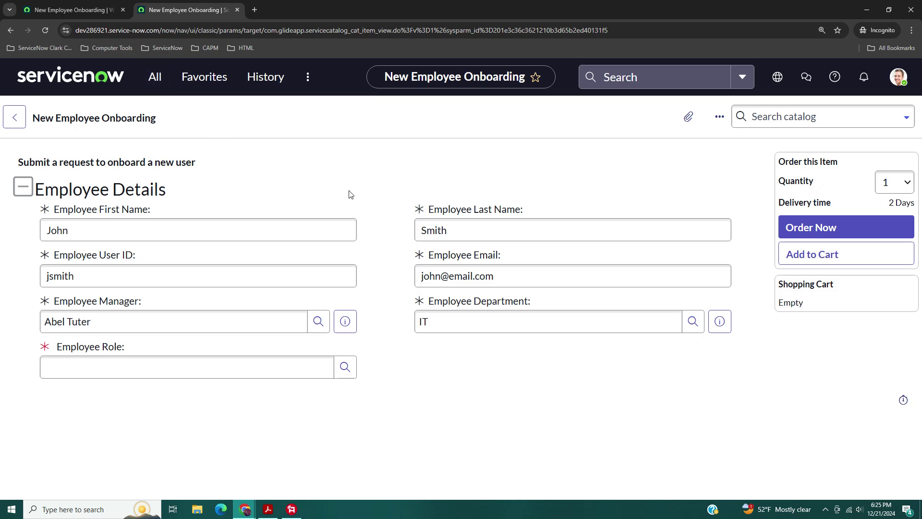
# Set the employee role to itil and order the New Employee Onboarding item
pyautogui.click(166, 370)
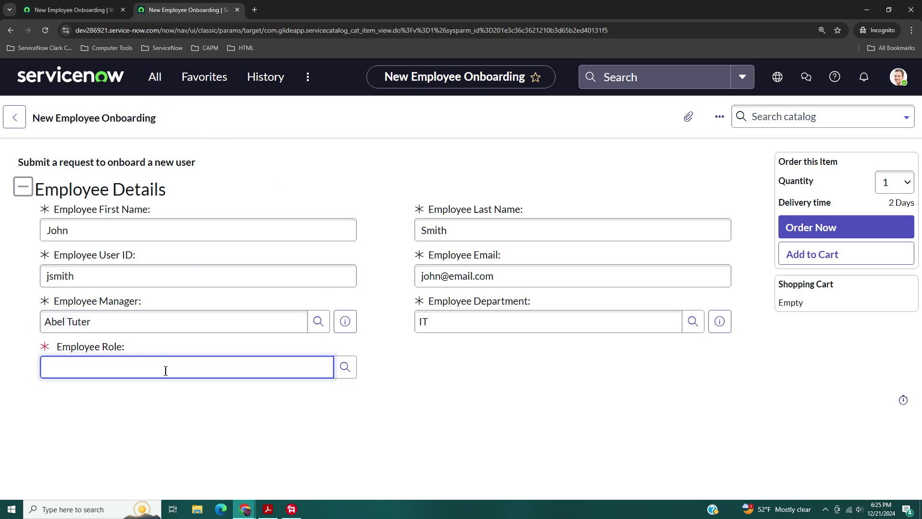
pyautogui.write('itil')
pyautogui.click(168, 386)
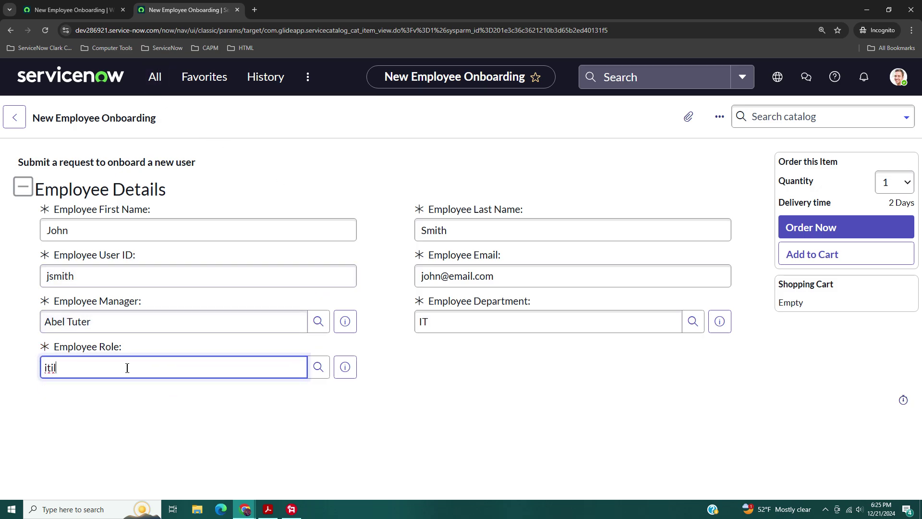
pyautogui.moveTo(86, 347); pyautogui.dragTo(96, 348)
pyautogui.click(99, 412)
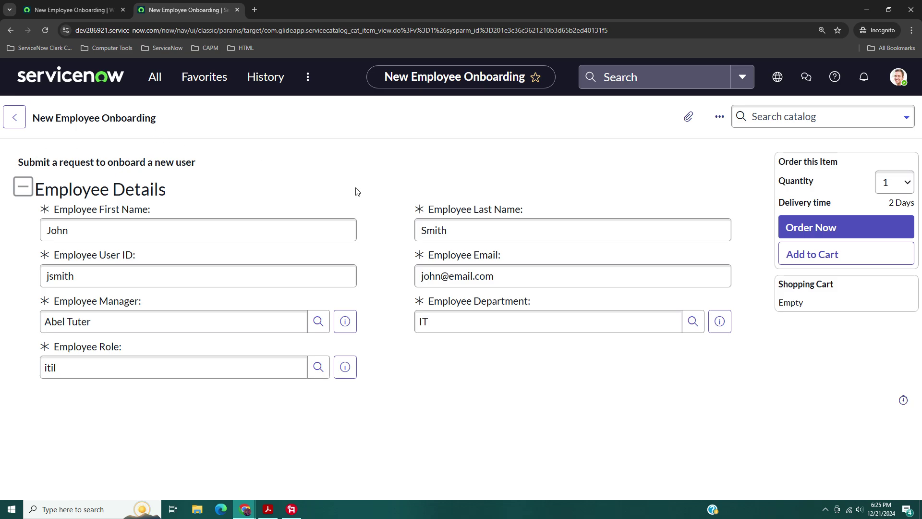
pyautogui.click(811, 227)
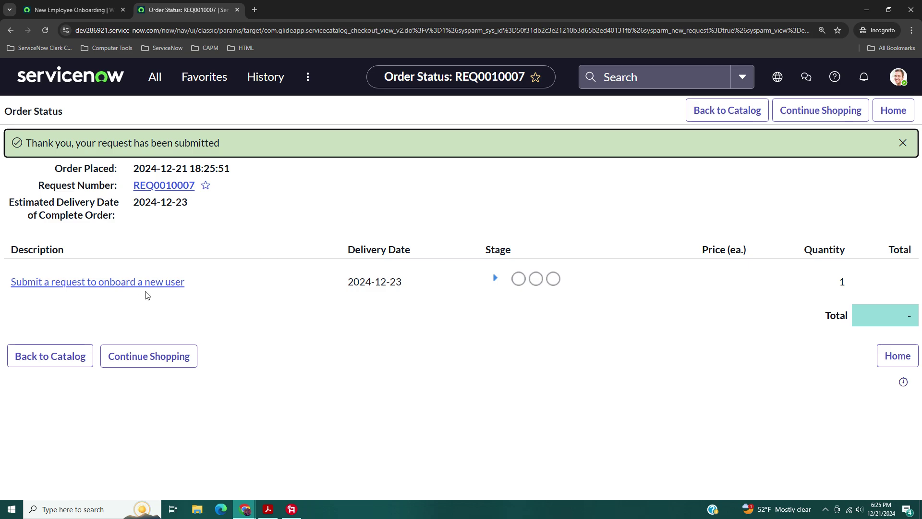
# Open the requested item of the new order and approve the manager's requested approval in its approvers list
pyautogui.click(142, 287)
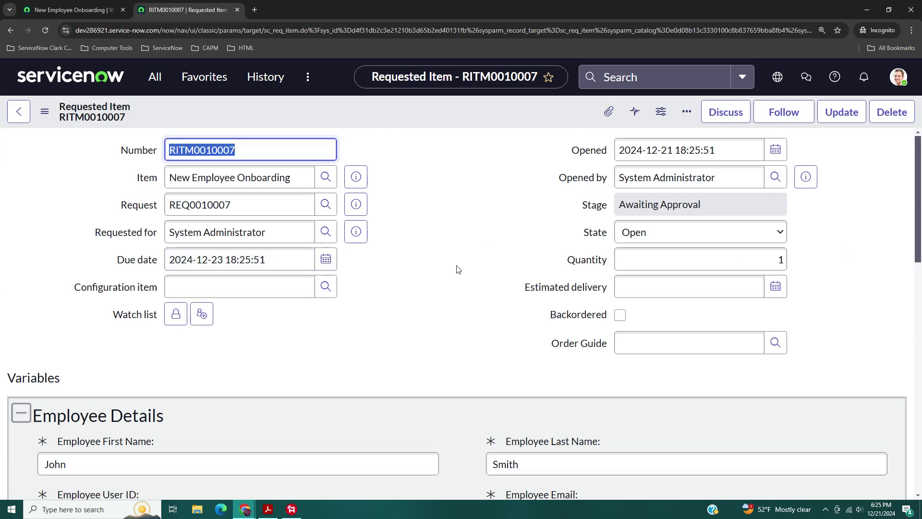
pyautogui.scroll(-15, 467, 237)
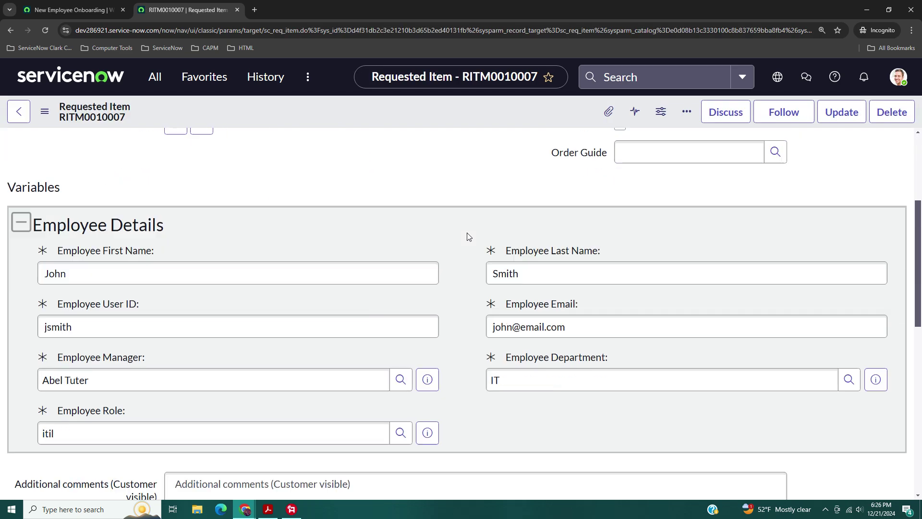
pyautogui.scroll(-1, 398, 286)
pyautogui.rightClick(146, 406)
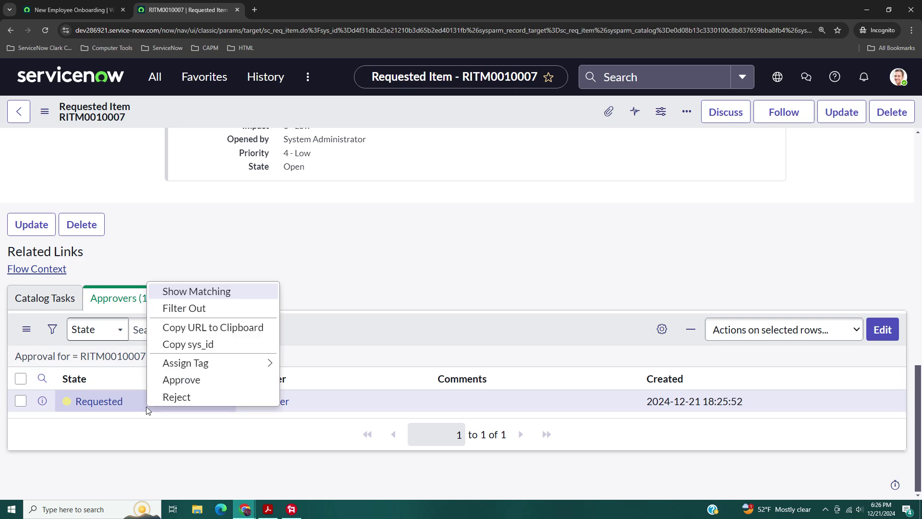
pyautogui.click(311, 286)
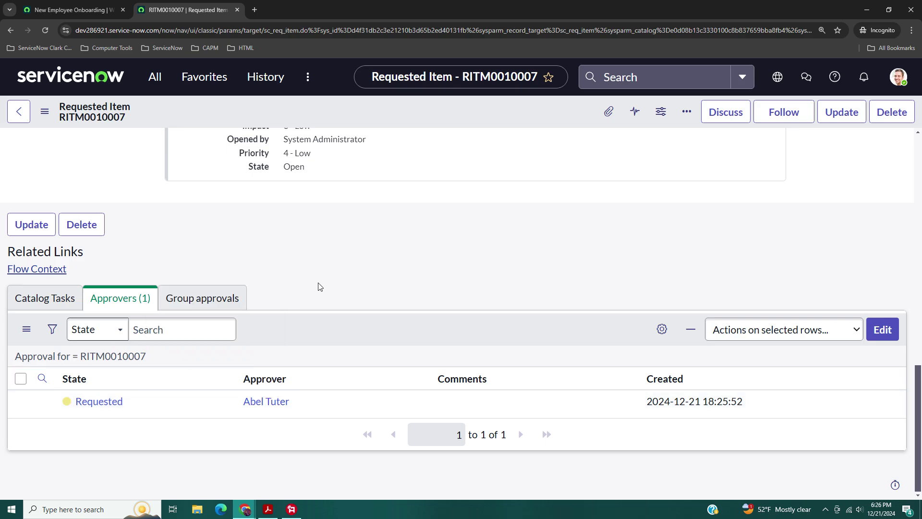
pyautogui.rightClick(143, 401)
pyautogui.click(178, 371)
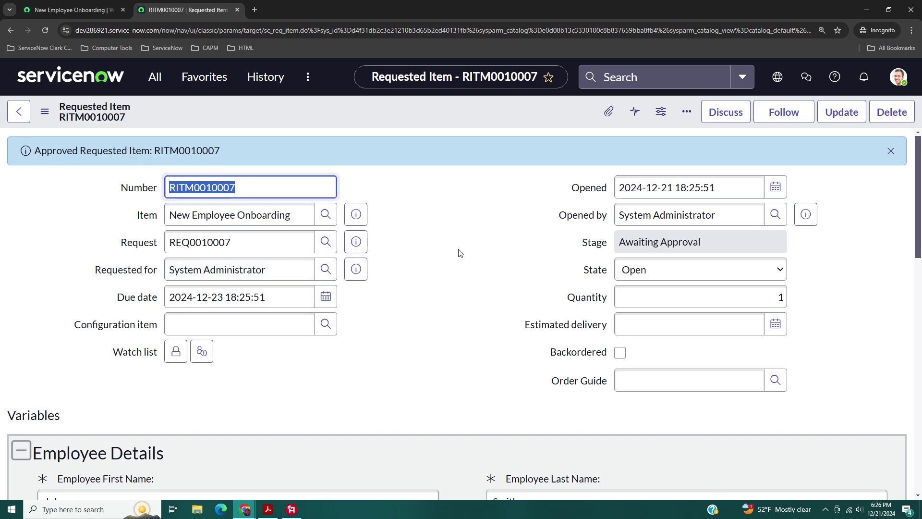
# Review the requested item's approver state, Requested for, Stage and State fields, and open its flow context
pyautogui.scroll(-15, 449, 251)
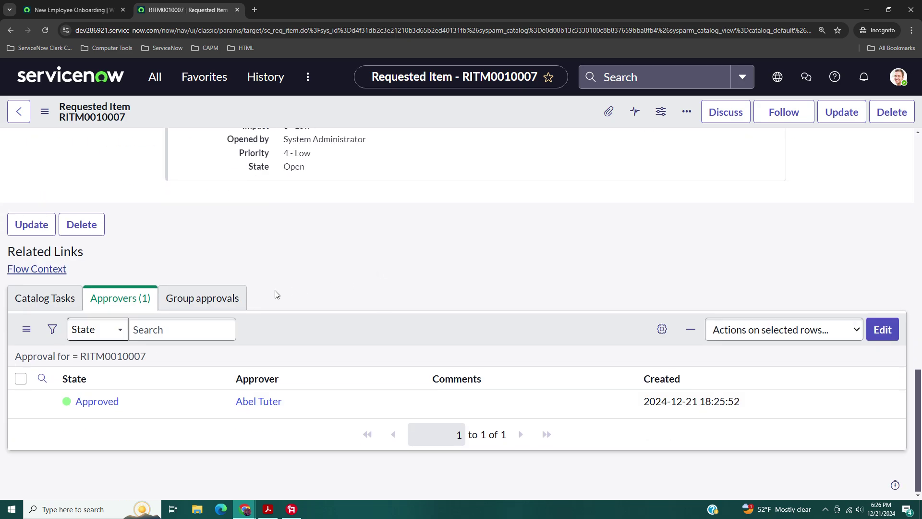
pyautogui.scroll(5, 274, 294)
pyautogui.scroll(10, 138, 234)
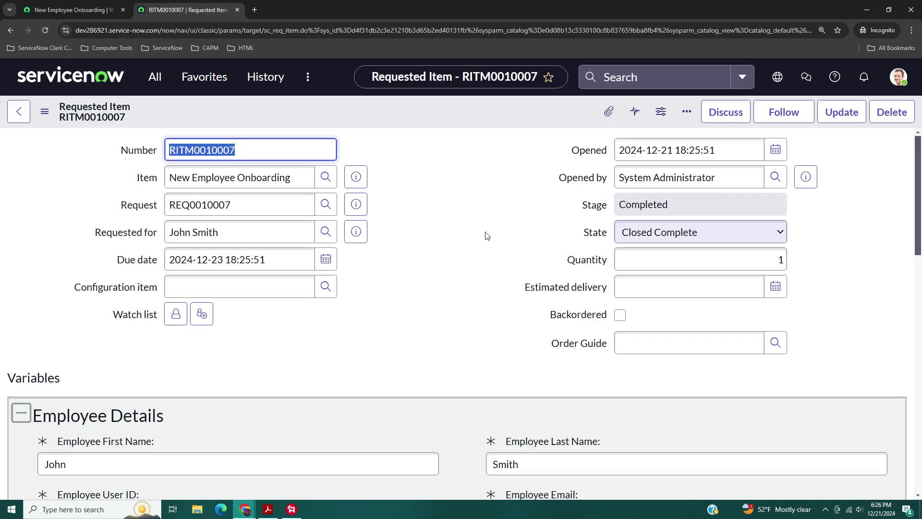
pyautogui.scroll(-6, 448, 246)
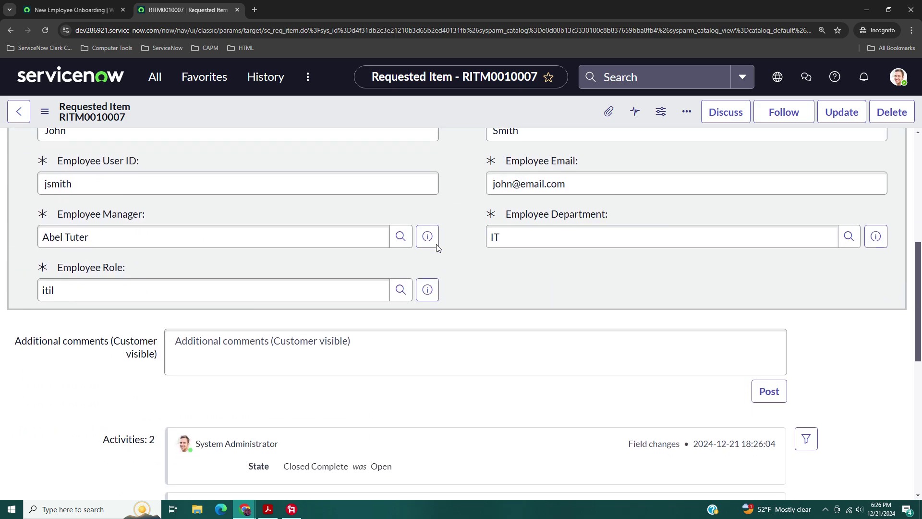
pyautogui.scroll(-5, 437, 247)
pyautogui.click(37, 433)
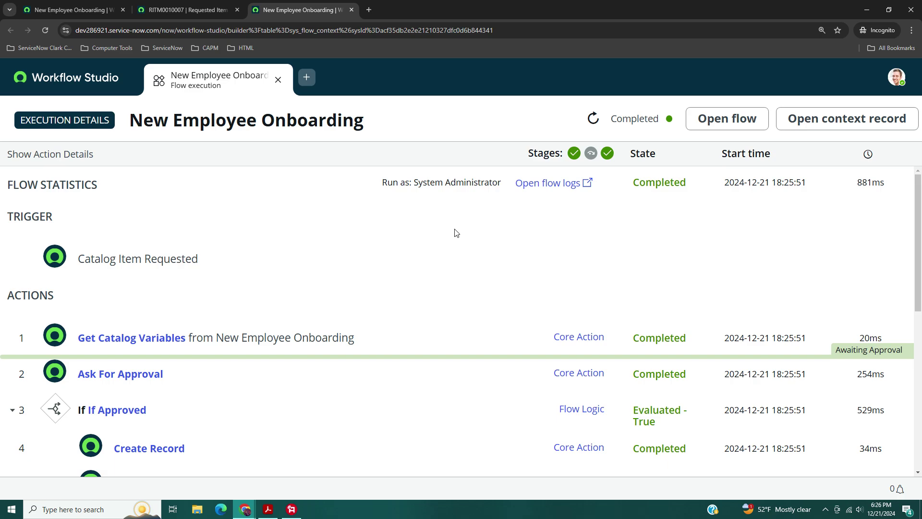
# Examine the completion state of each action in the New Employee Onboarding flow execution, from Get Catalog Variables to Send Notification
pyautogui.scroll(-1, 474, 253)
pyautogui.scroll(1, 474, 253)
pyautogui.scroll(-2, 476, 258)
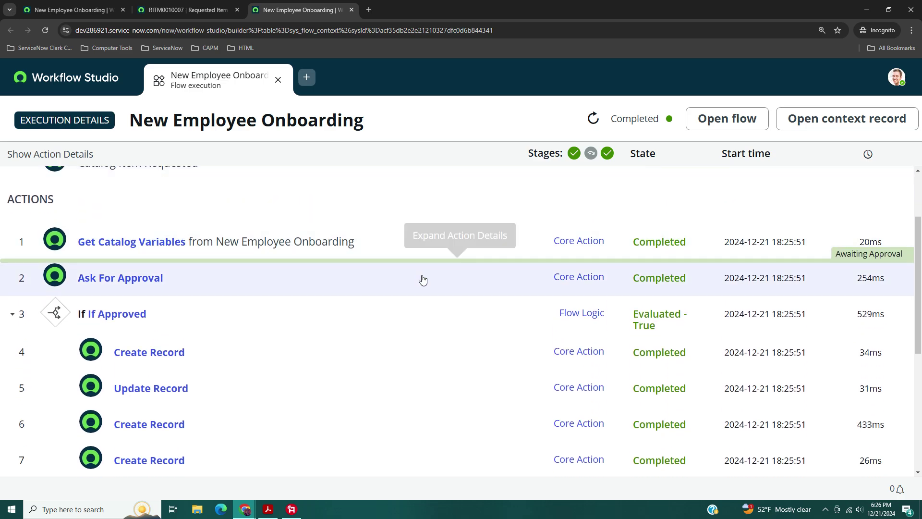
pyautogui.scroll(-1, 418, 276)
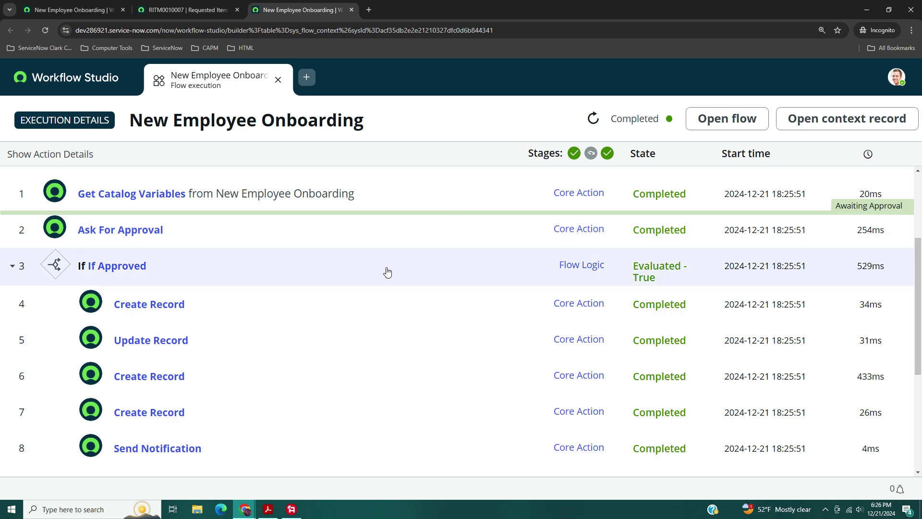
pyautogui.scroll(-1, 374, 262)
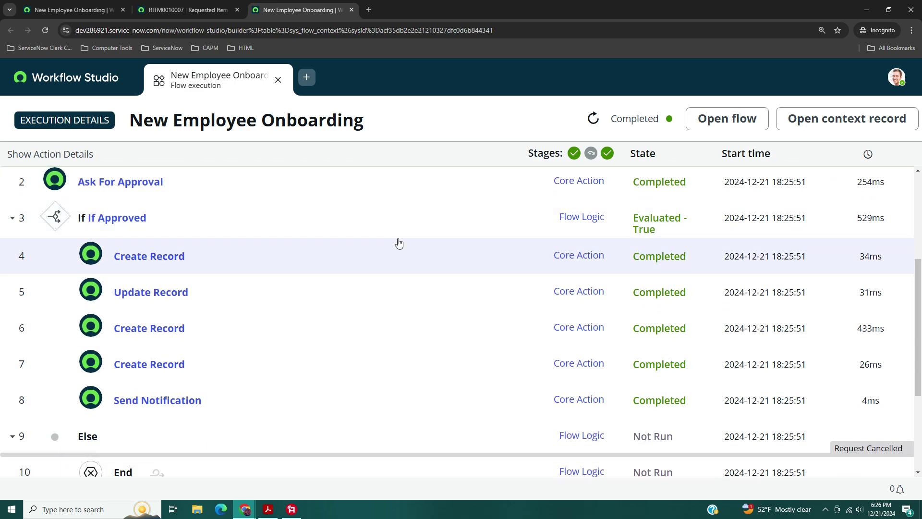
# Inspect the configuration details of the sys_user Create Record and the Update Record actions, and check the requested item's Requested for field
pyautogui.click(371, 270)
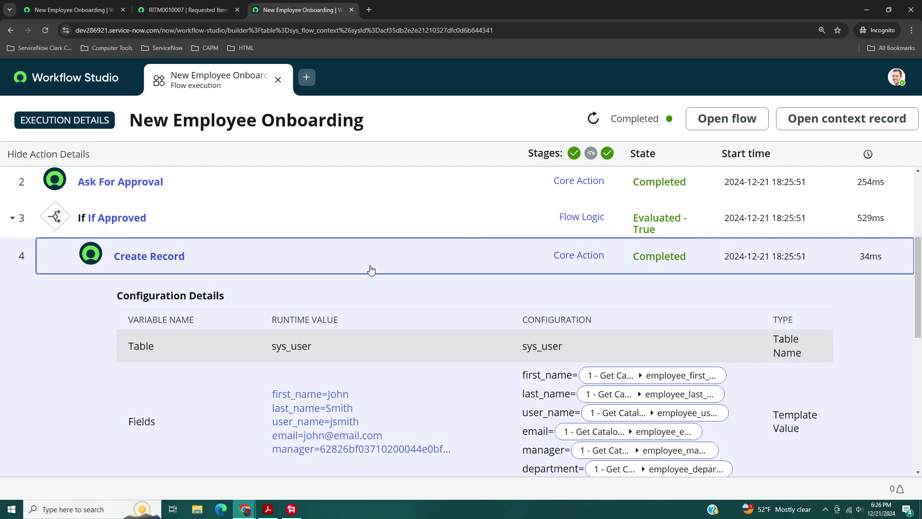
pyautogui.click(373, 267)
pyautogui.click(364, 294)
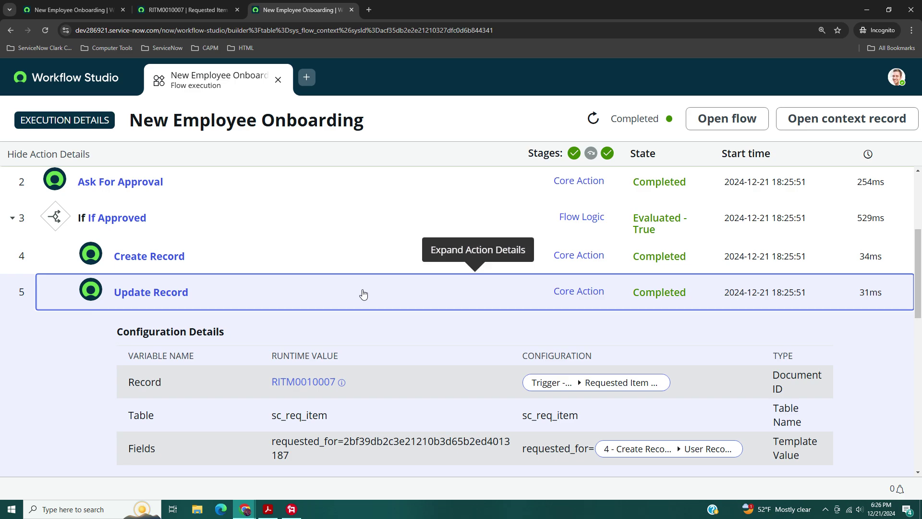
pyautogui.click(364, 294)
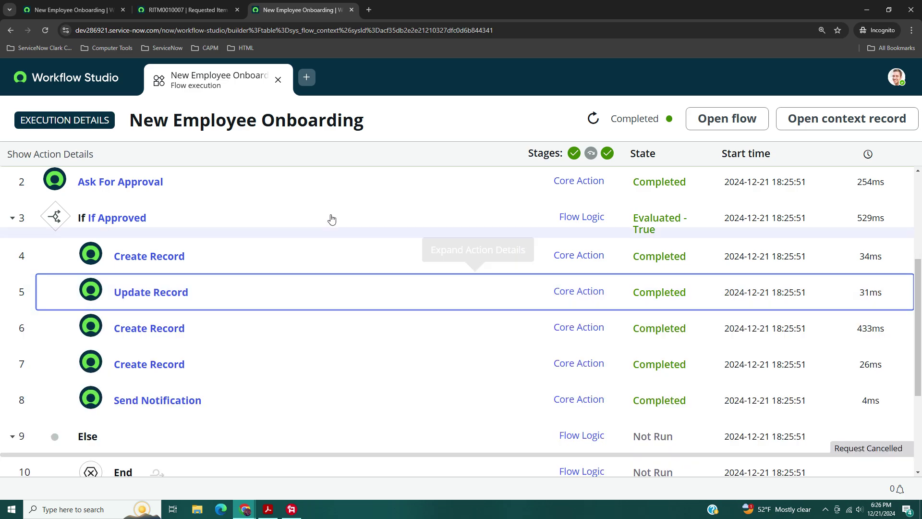
pyautogui.click(112, 10)
pyautogui.click(160, 10)
pyautogui.scroll(9, 356, 235)
pyautogui.scroll(3, 356, 235)
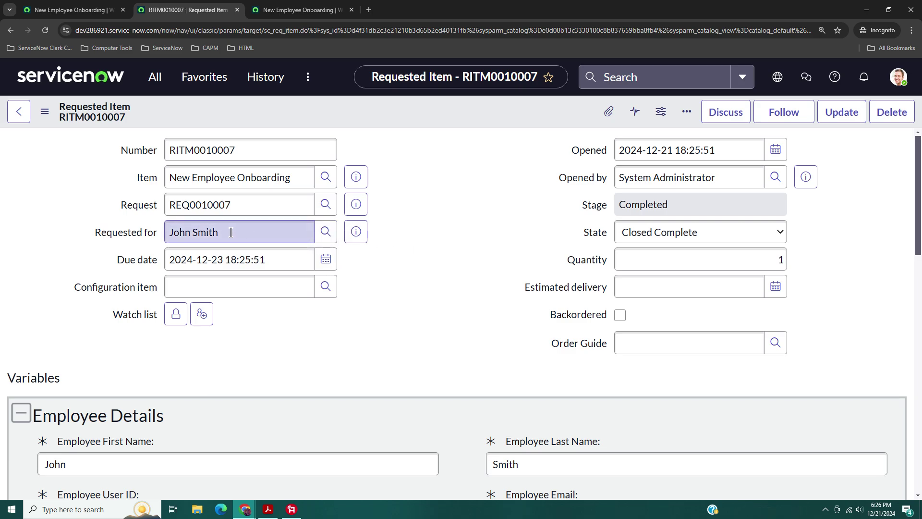
# Inspect the flow execution's configuration details for the role and group-membership Create Record actions and the Send Notification action
pyautogui.click(297, 10)
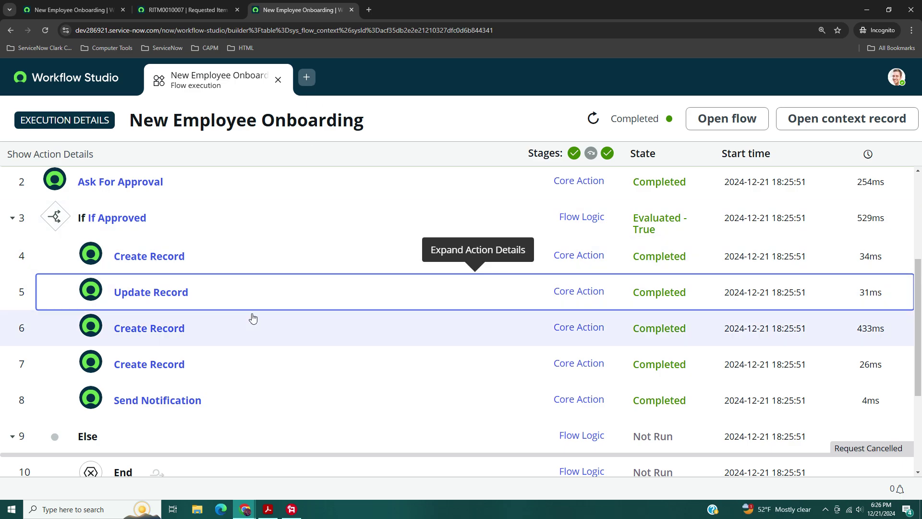
pyautogui.click(263, 341)
pyautogui.scroll(-1, 267, 327)
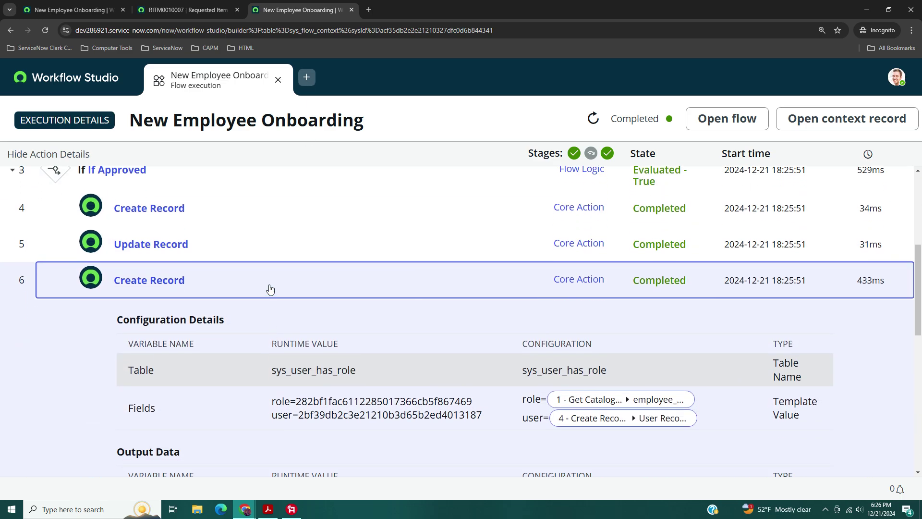
pyautogui.click(269, 291)
pyautogui.click(249, 322)
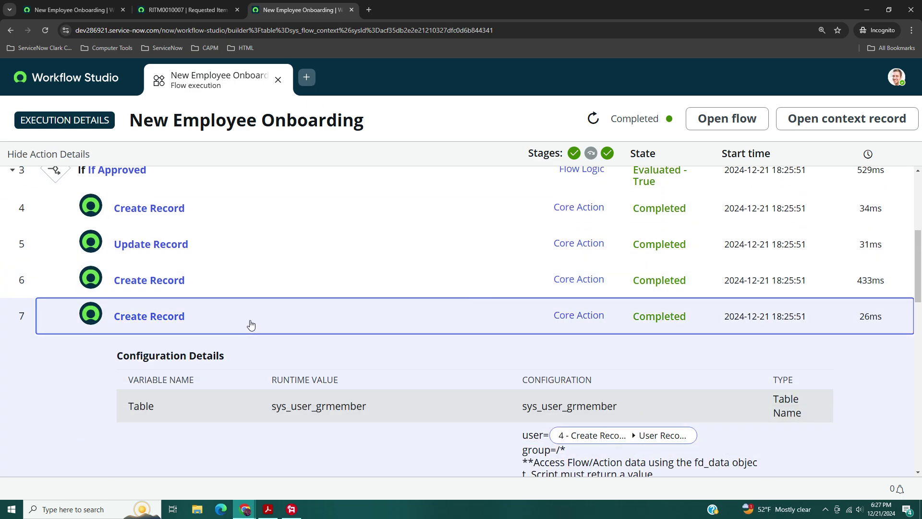
pyautogui.scroll(-1, 250, 323)
pyautogui.scroll(-1, 250, 324)
pyautogui.click(284, 234)
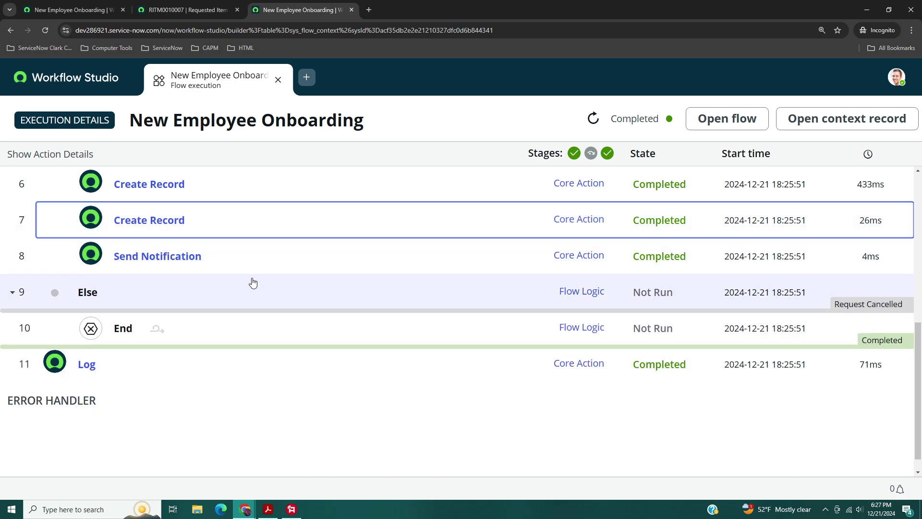
pyautogui.click(260, 262)
pyautogui.scroll(2, 259, 274)
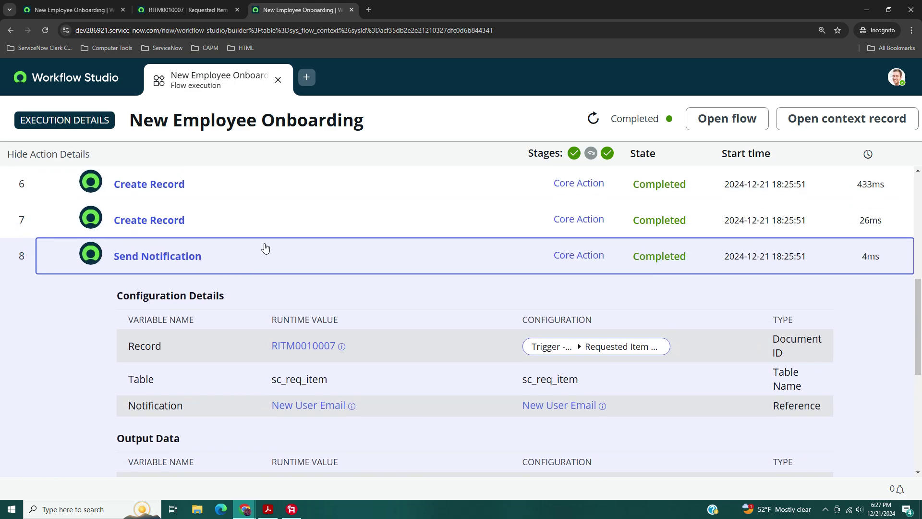
pyautogui.click(264, 254)
# Return to the requested item and open the Users list from the favorites in a new tab
pyautogui.click(182, 12)
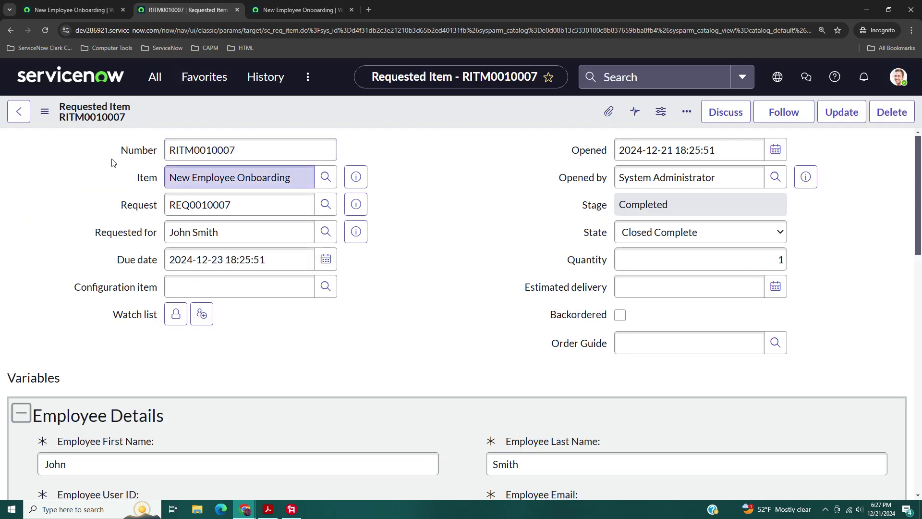
pyautogui.click(89, 7)
pyautogui.click(180, 10)
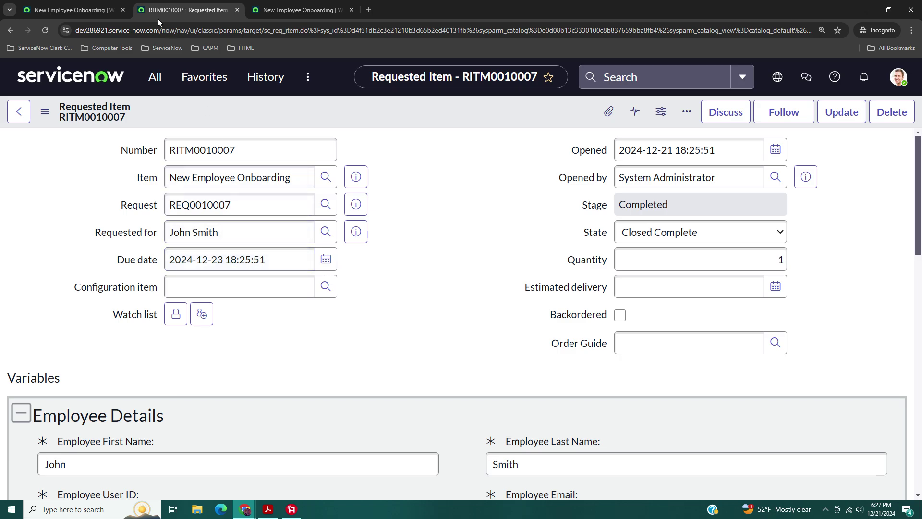
pyautogui.click(204, 77)
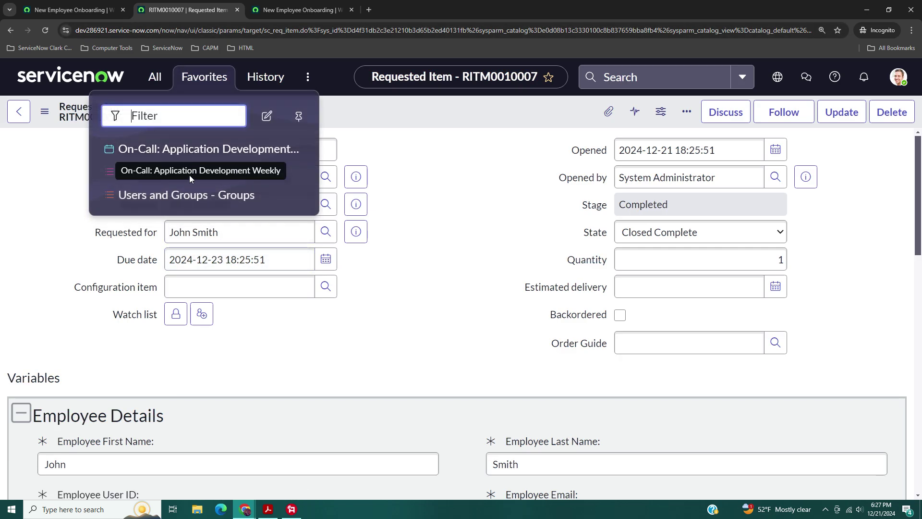
pyautogui.click(206, 173)
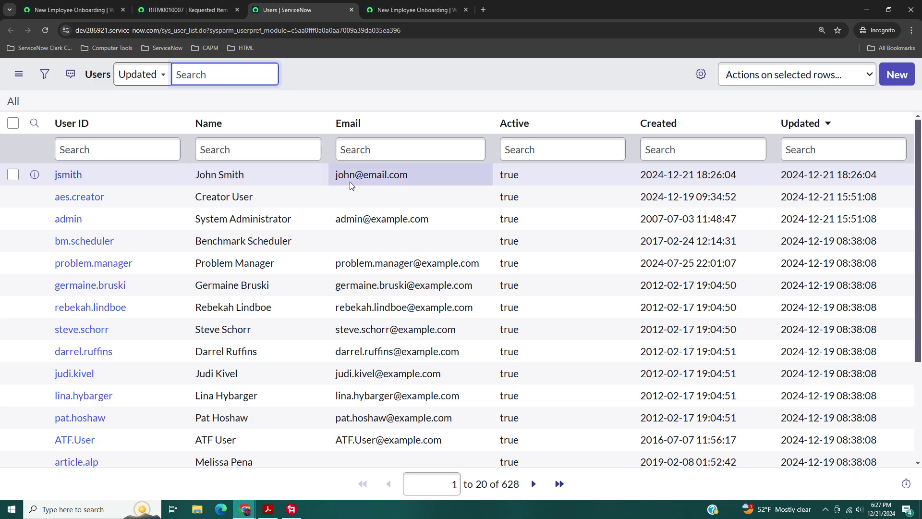
# Open the newly created employee's user record and review its profile fields and group membership
pyautogui.click(69, 175)
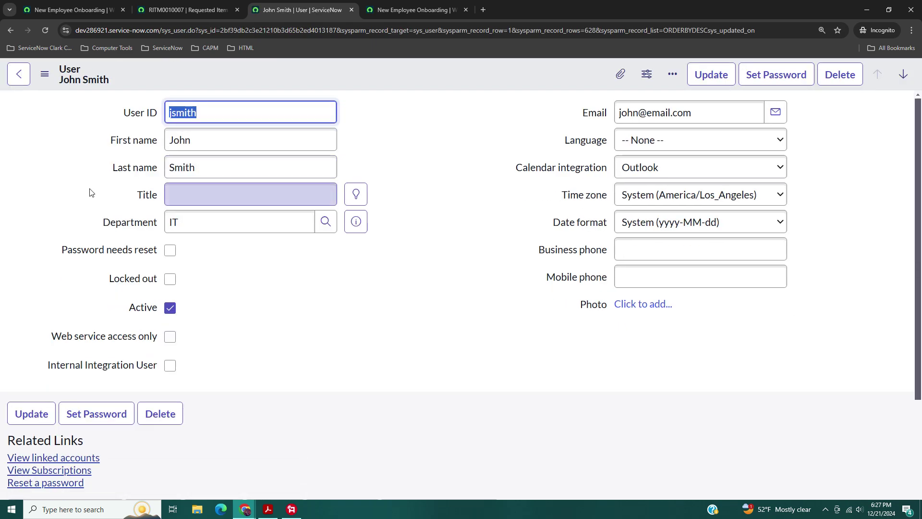
pyautogui.click(219, 126)
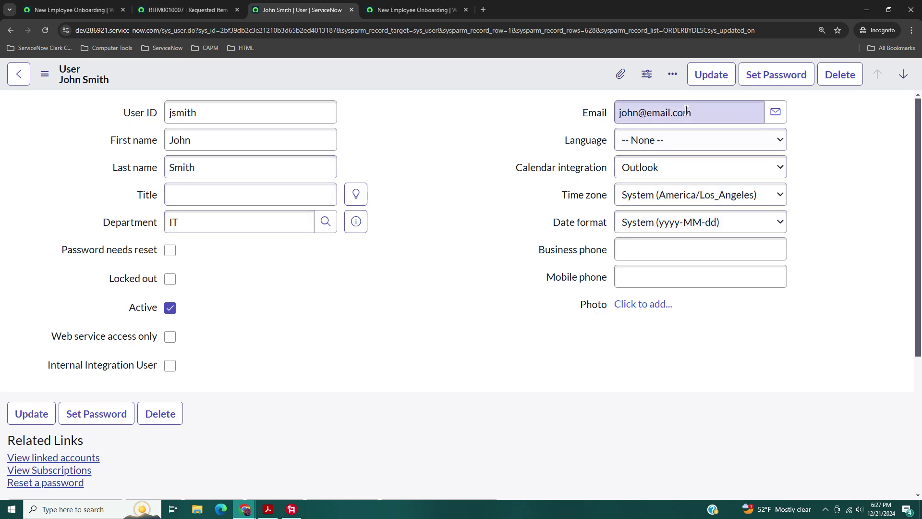
pyautogui.scroll(-5, 284, 249)
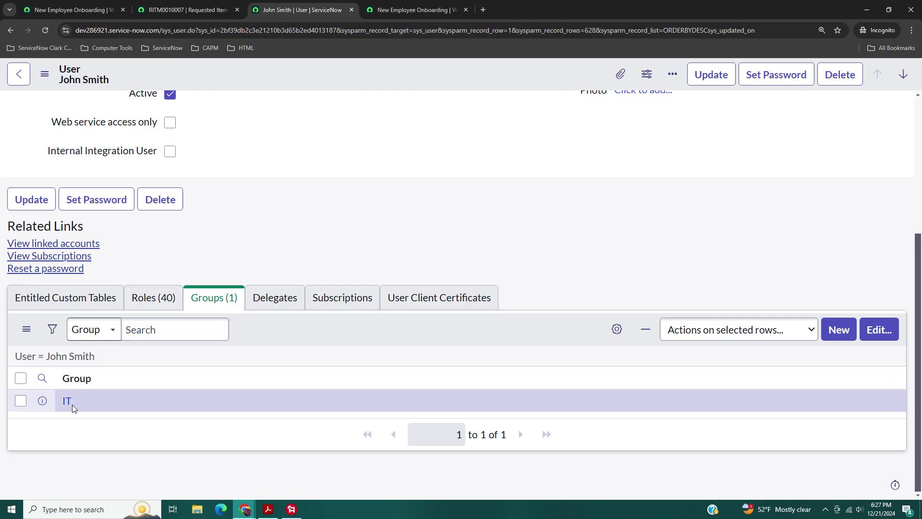
# Filter the new user's roles list to exclude roles whose Inherited value is true, and review the record's fields
pyautogui.click(153, 297)
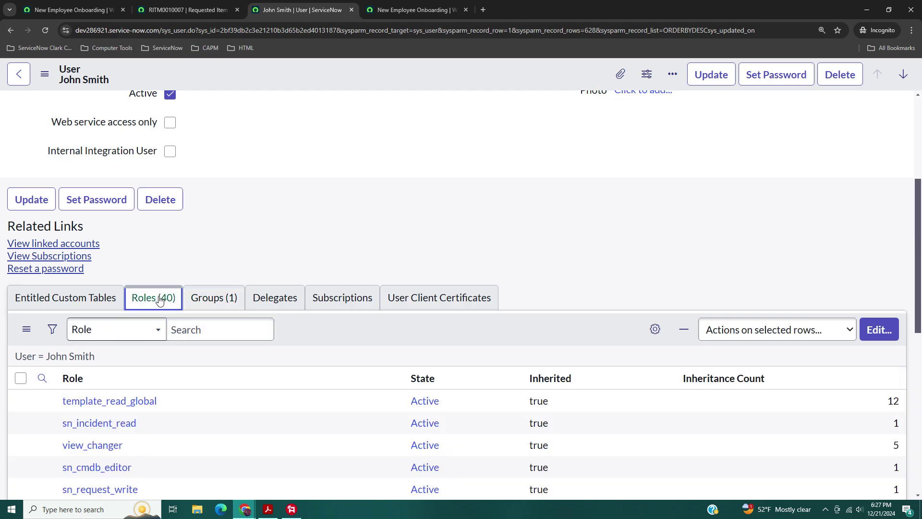
pyautogui.scroll(-2, 281, 295)
pyautogui.scroll(-2, 281, 295)
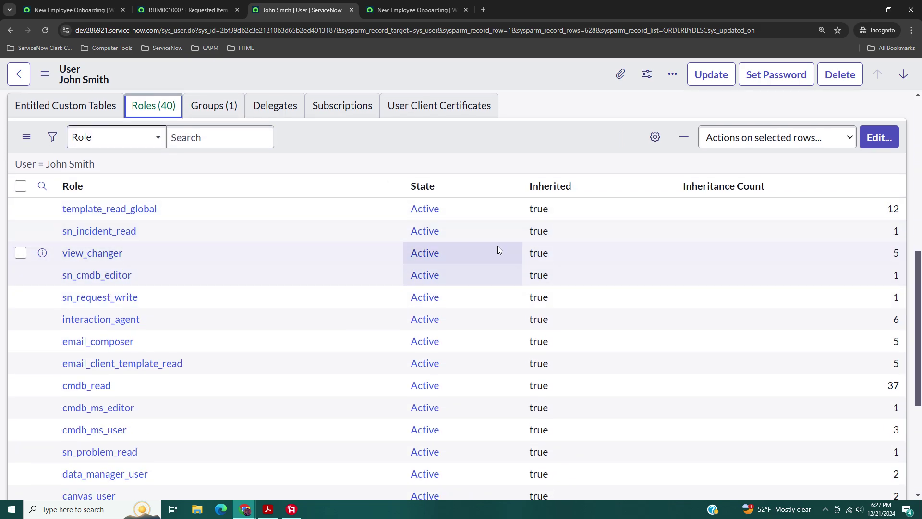
pyautogui.rightClick(537, 222)
pyautogui.click(572, 248)
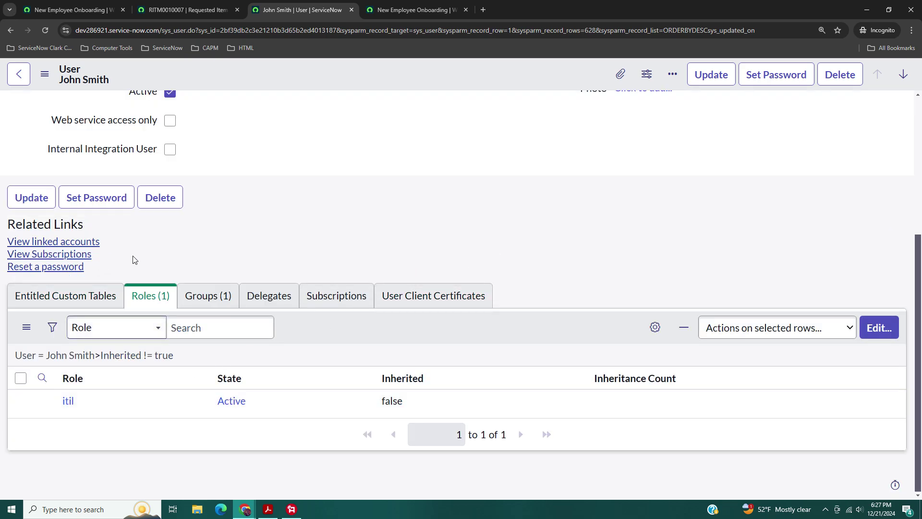
pyautogui.scroll(5, 198, 263)
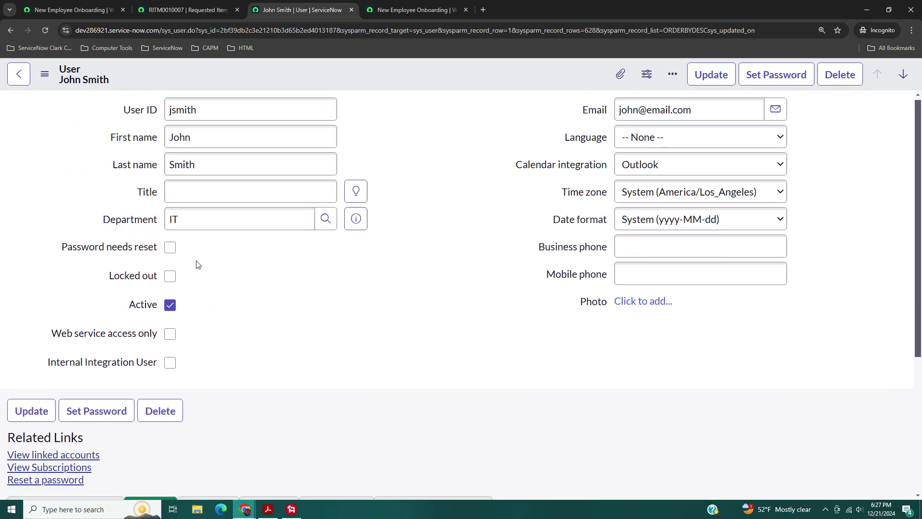
# Close the user record, find the Outbox by filtering the navigator for outbox, and open the newest Welcome to ServiceNow email
pyautogui.click(351, 10)
pyautogui.click(155, 77)
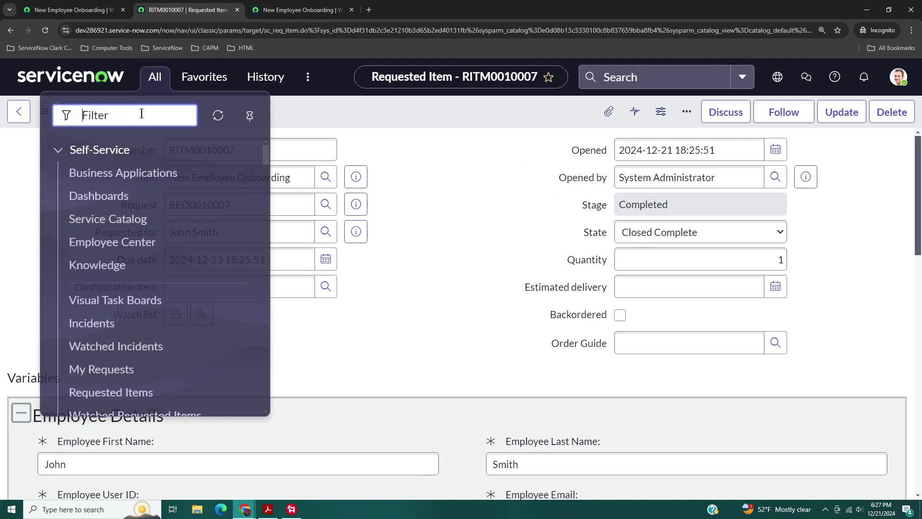
pyautogui.write('outbox')
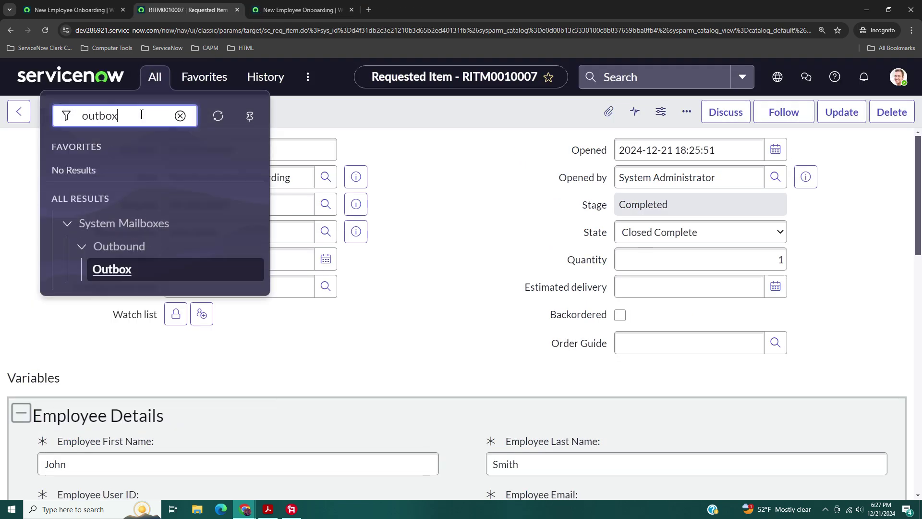
pyautogui.click(110, 266)
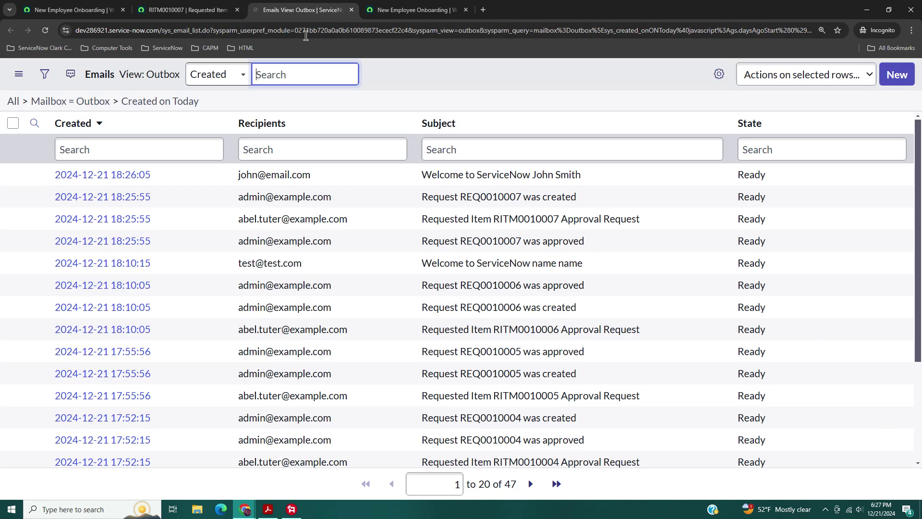
pyautogui.click(122, 182)
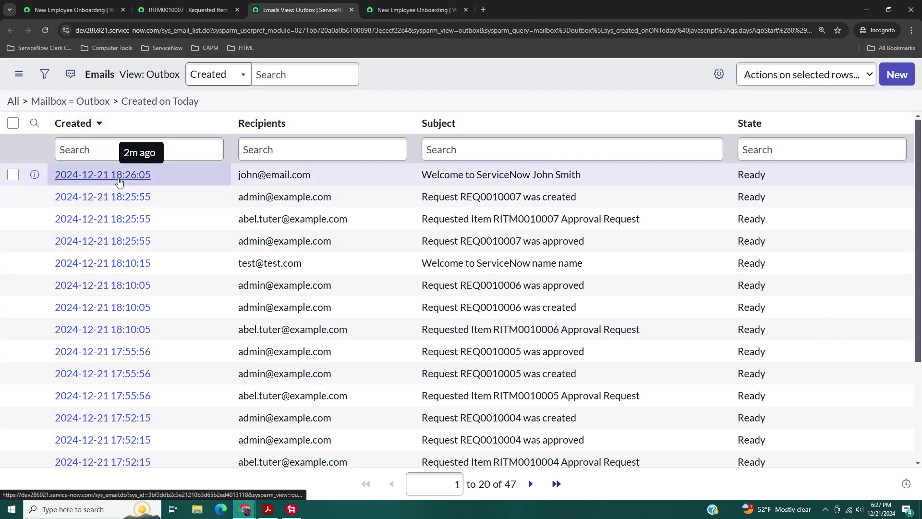
pyautogui.click(119, 182)
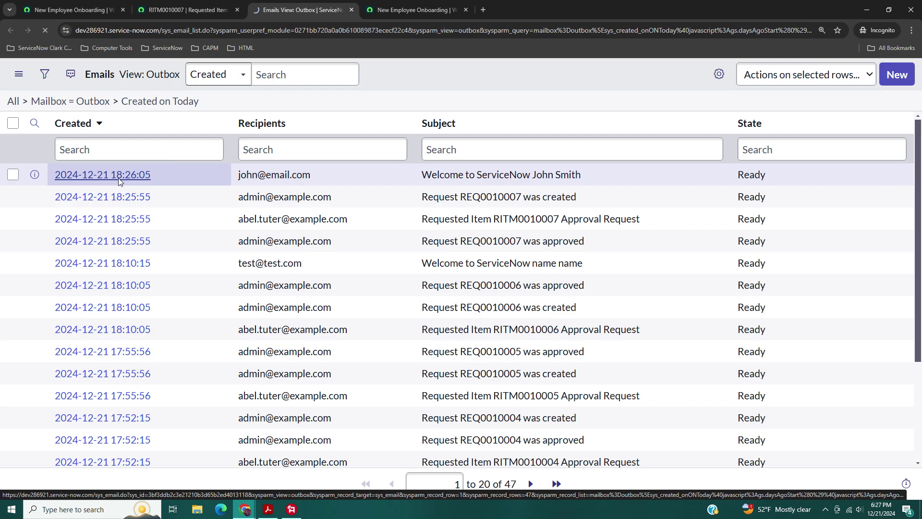
# Preview the welcome email, read its message body, and close the preview
pyautogui.scroll(-10, 93, 309)
pyautogui.scroll(-4, 93, 309)
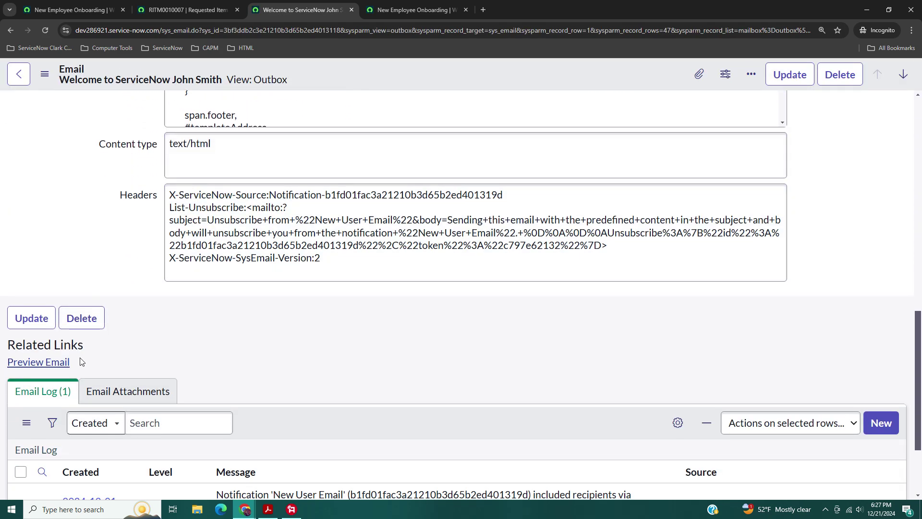
pyautogui.click(39, 362)
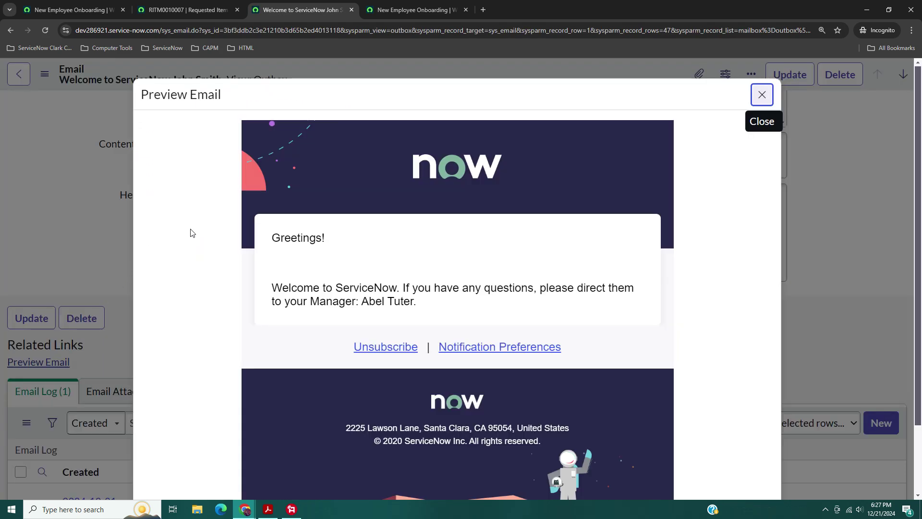
pyautogui.scroll(-1, 192, 232)
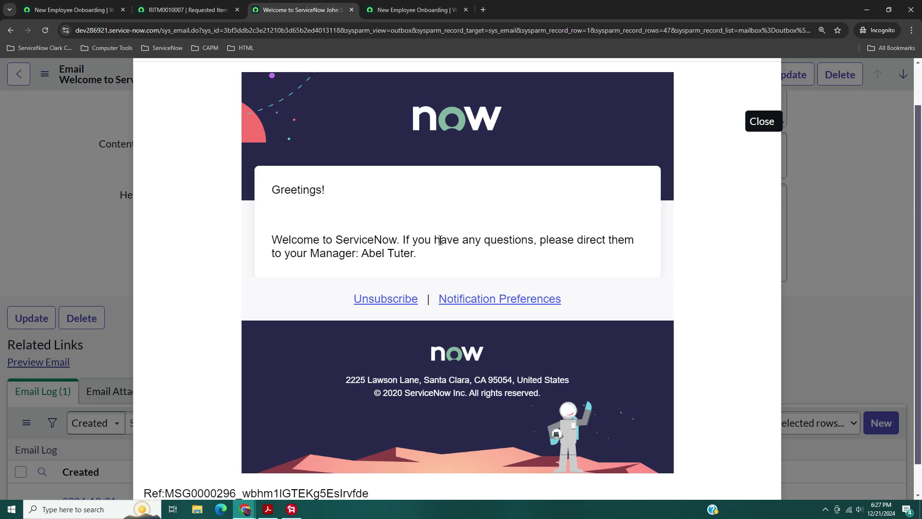
pyautogui.click(63, 239)
# Review the welcome email record's Subject, Recipients and Originating Event and Notification details
pyautogui.scroll(7, 65, 254)
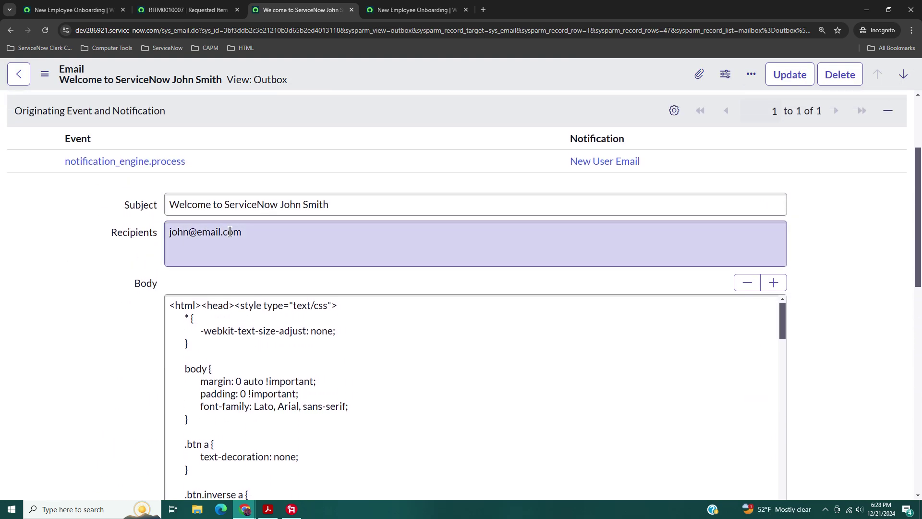
pyautogui.click(245, 232)
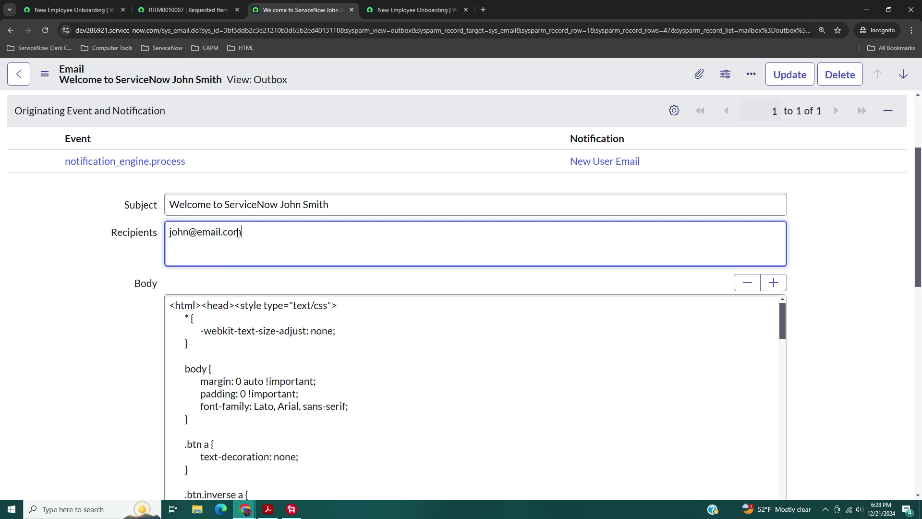
pyautogui.click(76, 265)
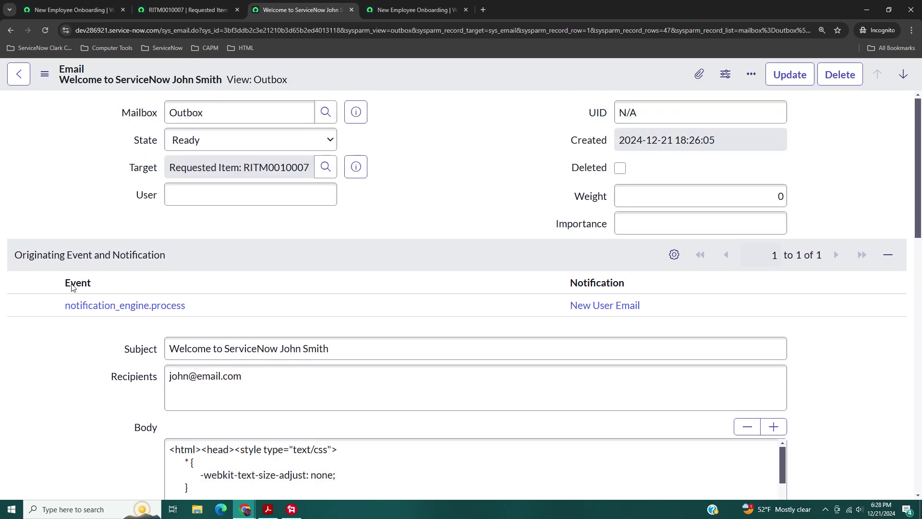
pyautogui.scroll(3, 73, 278)
# Check the flow execution once more and return to the onboarding requested item record
pyautogui.click(413, 10)
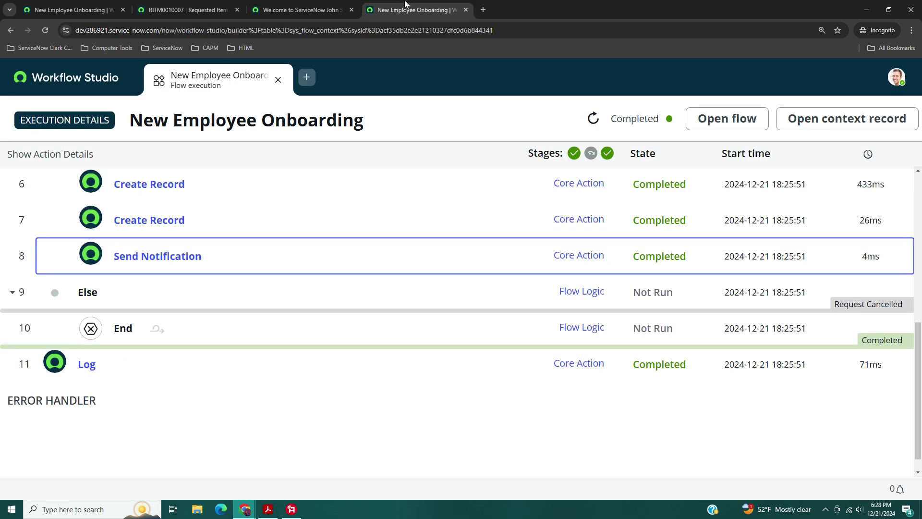
pyautogui.click(301, 10)
pyautogui.click(200, 6)
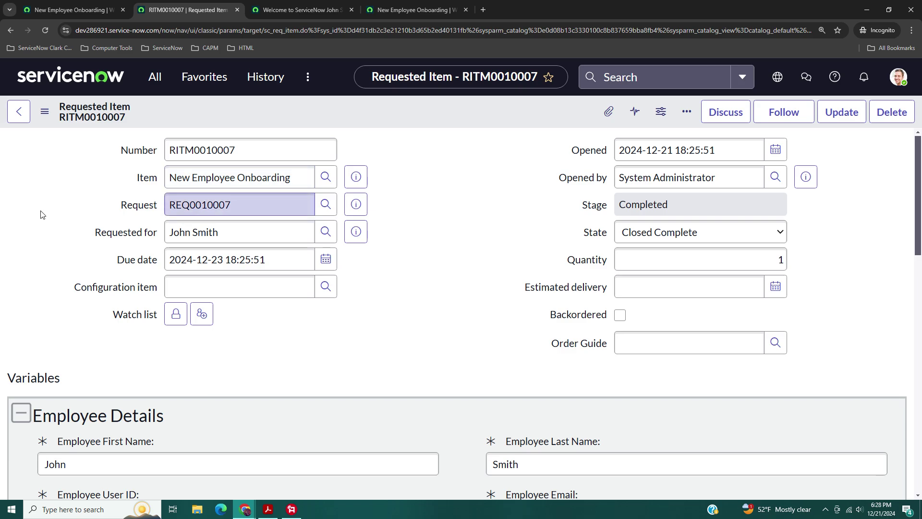